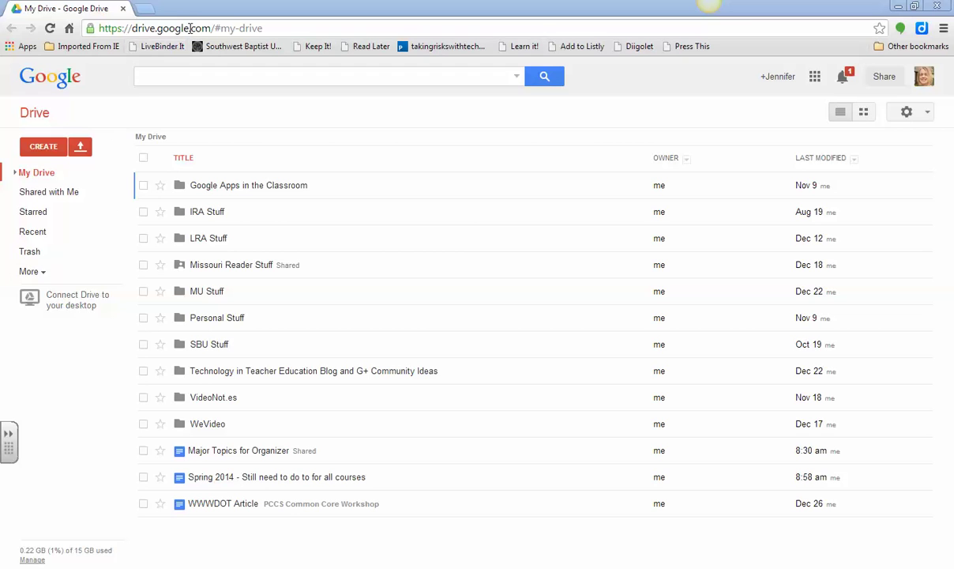
Step: Bring the '2013 K-12 Horizon Report' PDF window forward from the Chrome taskbar window list
mouse_move(79, 567)
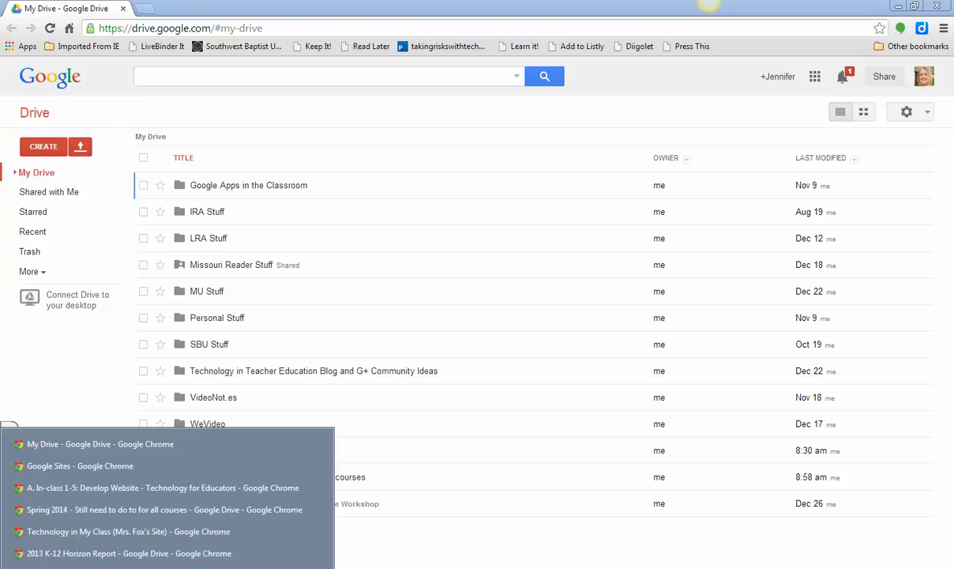
left_click(124, 554)
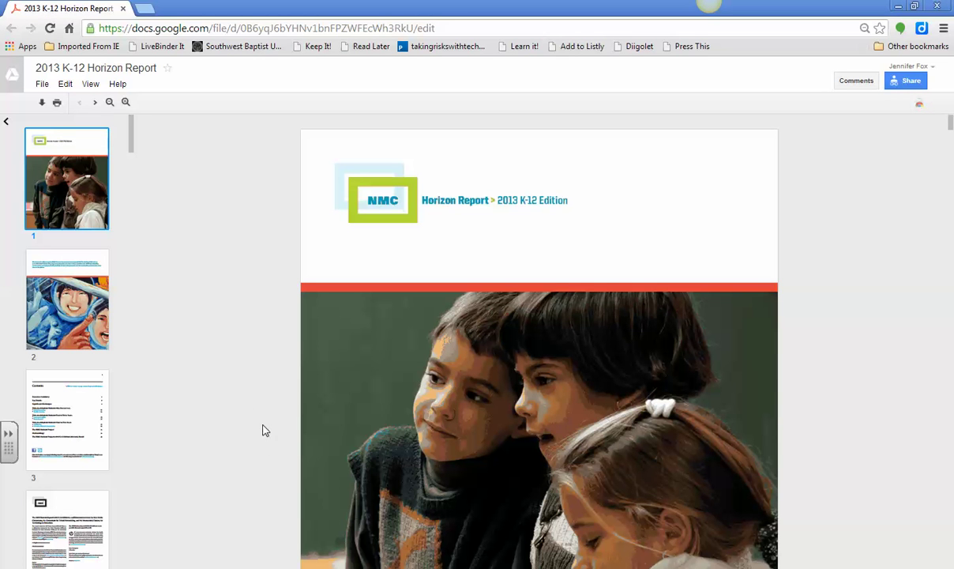
Step: Go to page 3 of the Horizon Report, its Contents page, using the thumbnail strip
left_click(73, 414)
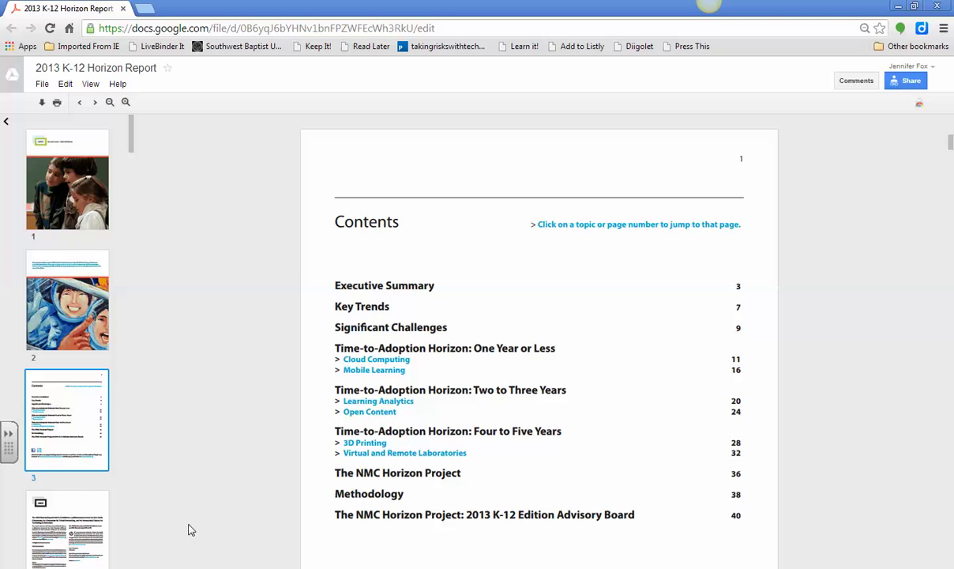
Step: Switch to the Technology in My Class site page, then back to the My Drive window
left_click(118, 508)
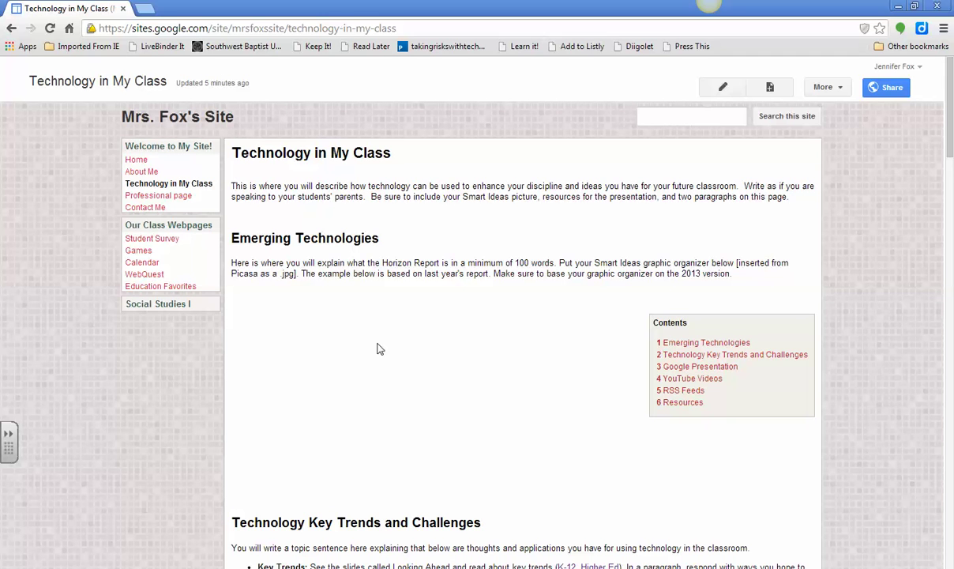
mouse_move(119, 567)
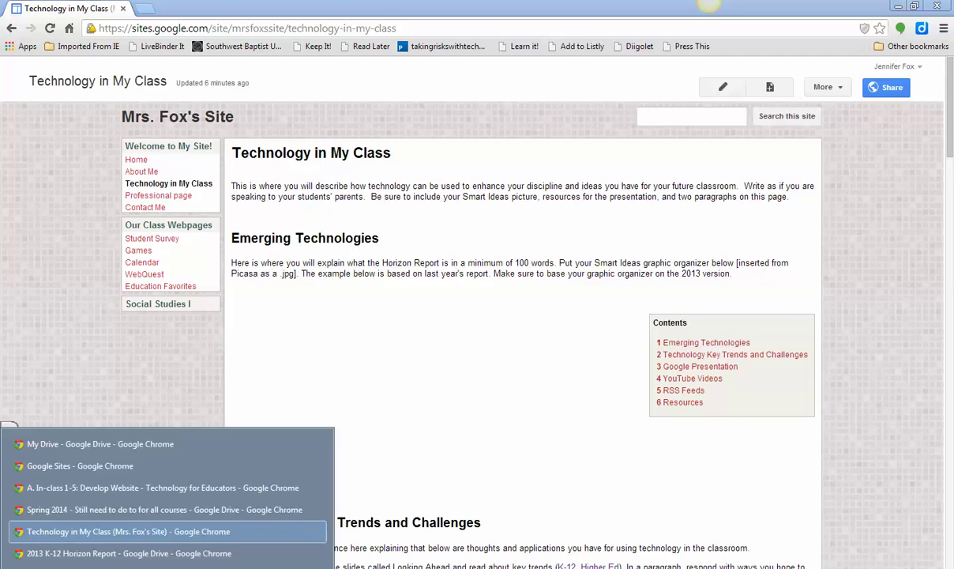
left_click(103, 444)
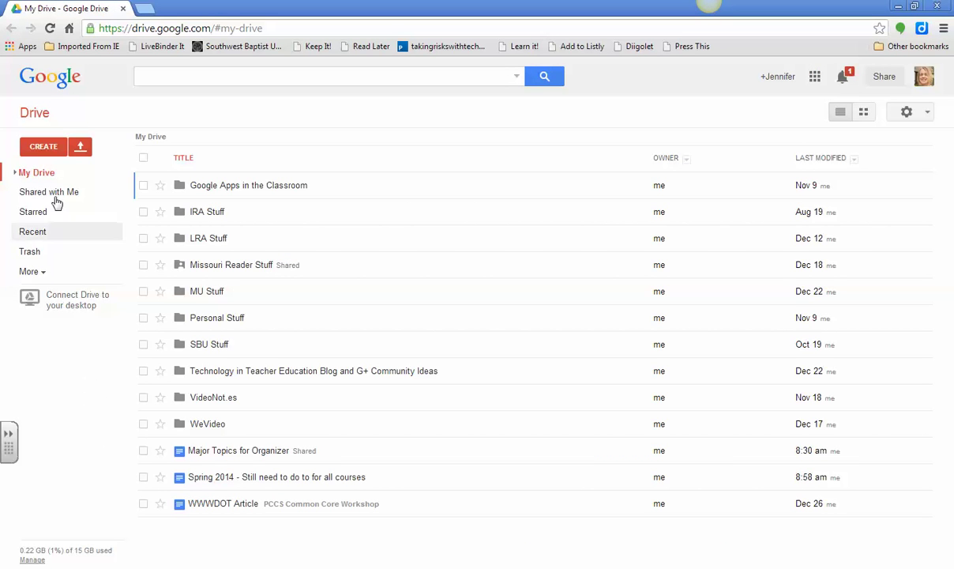
Step: Create a new blank drawing from Google Drive's CREATE menu
left_click(45, 148)
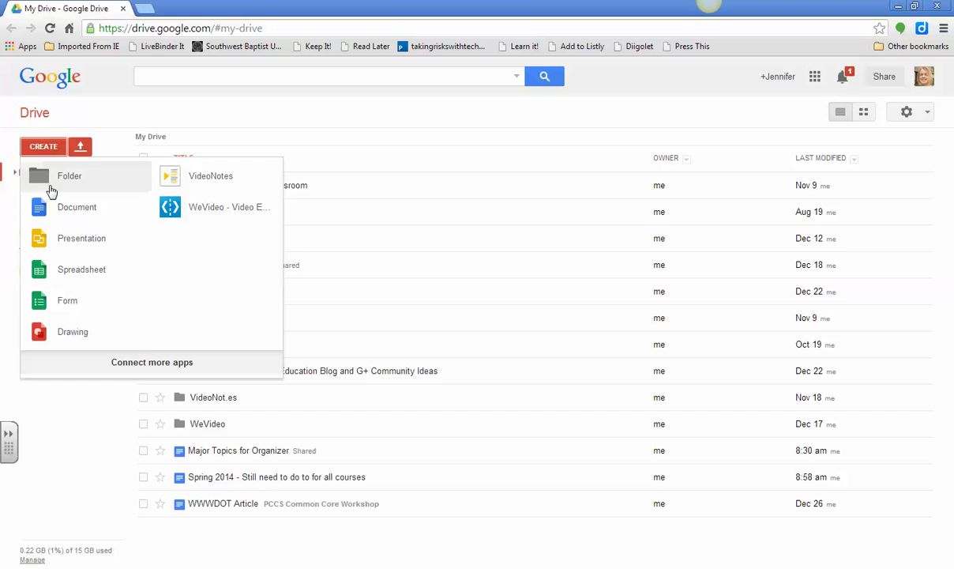
left_click(55, 337)
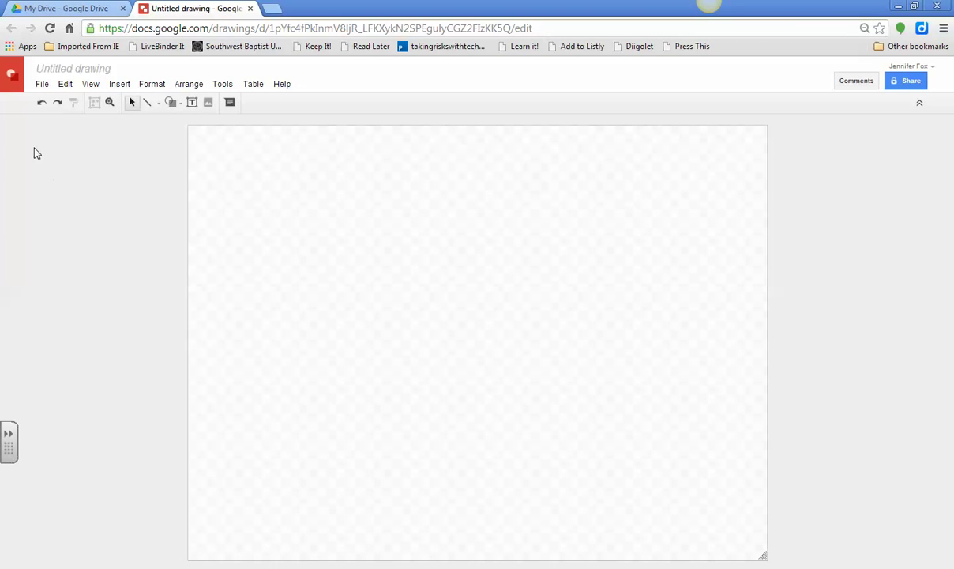
Step: Rename 'Untitled drawing' to 'Emerging Technologies Graphic Organizer'
left_click(71, 70)
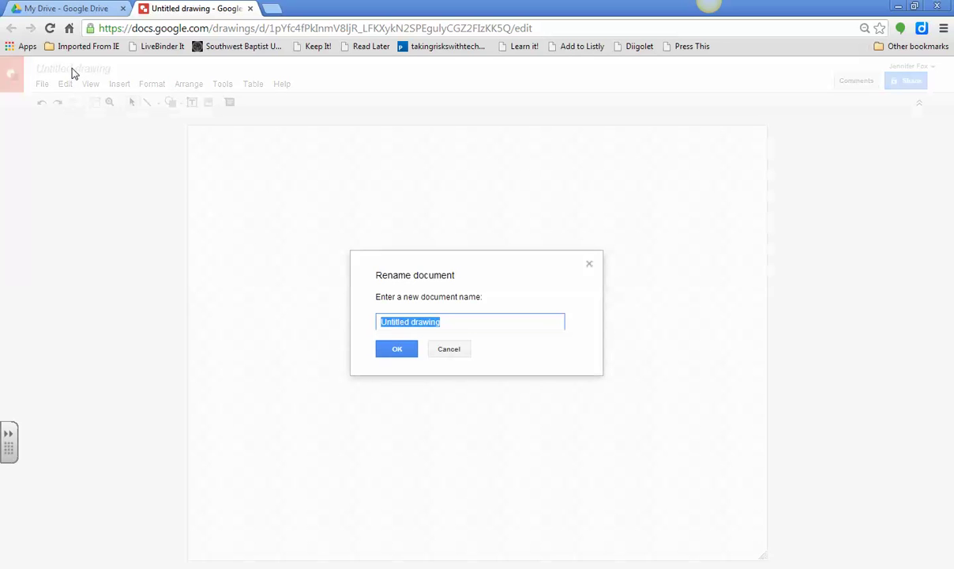
type("Eme")
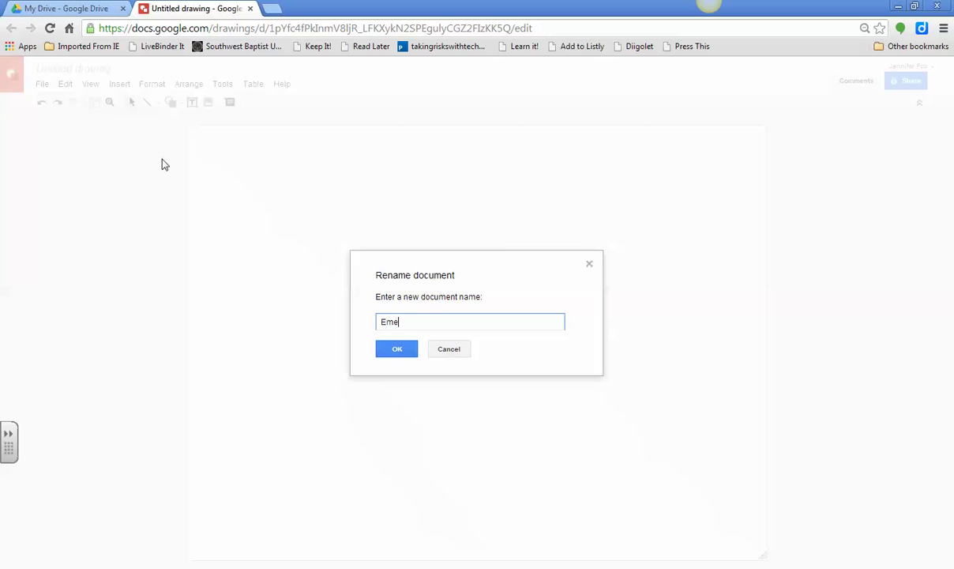
type("rging Technologies Graphic ")
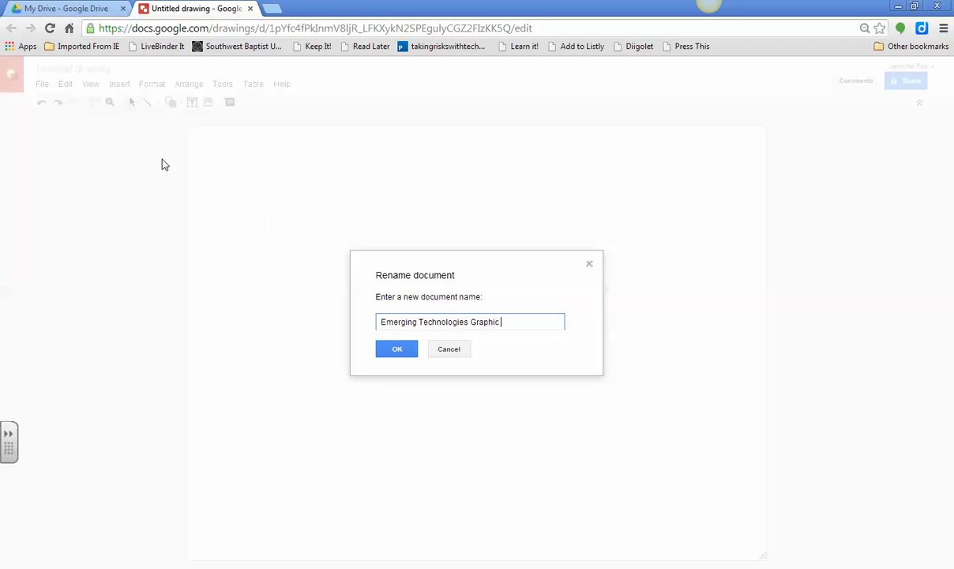
type("Organizer")
left_click(397, 348)
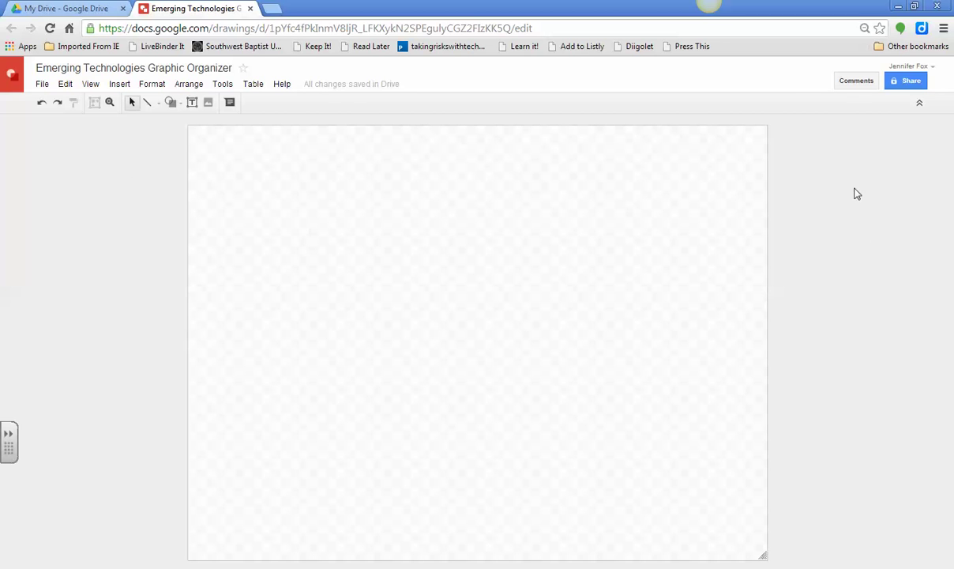
Step: Change the drawing's sharing visibility to 'Anyone with the link' and save it
left_click(907, 82)
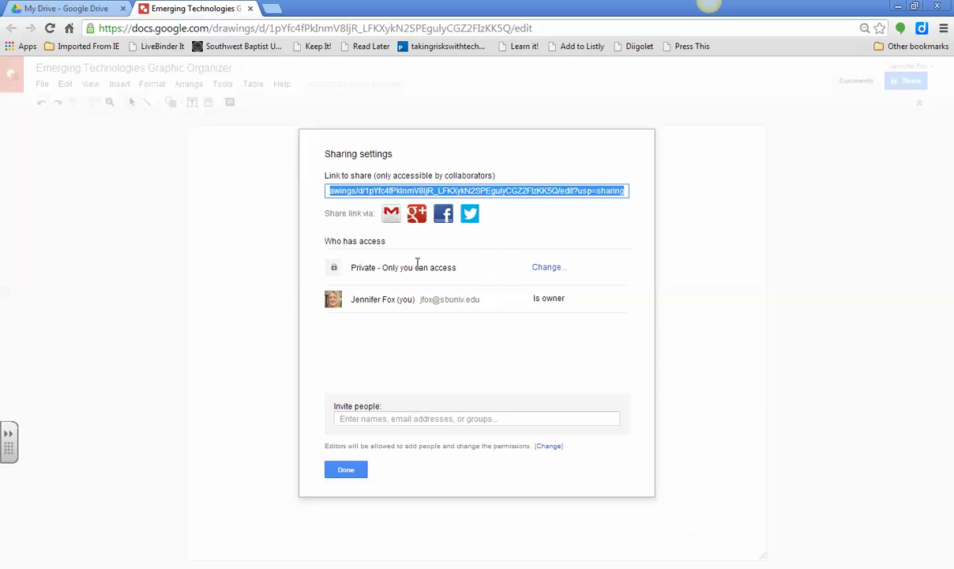
left_click(544, 269)
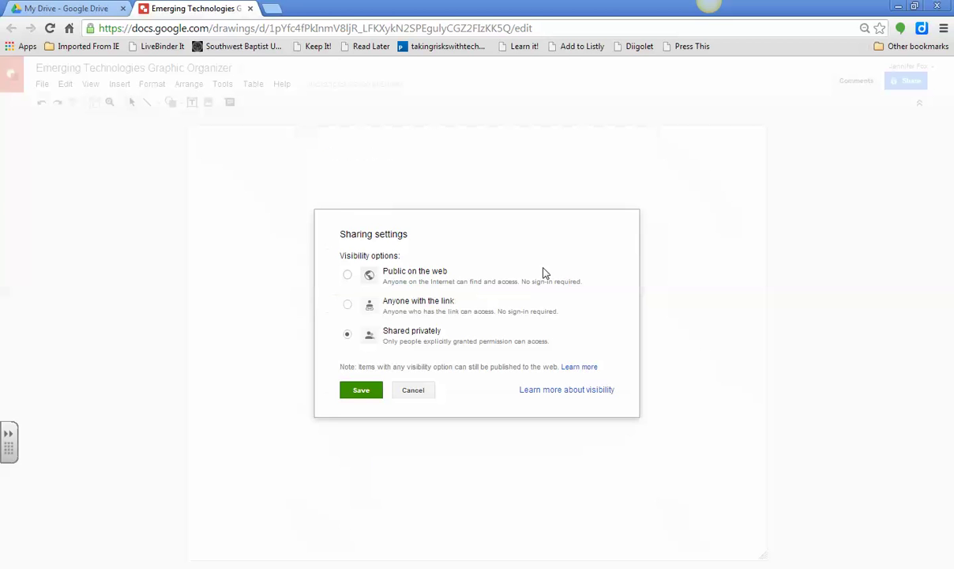
left_click(348, 307)
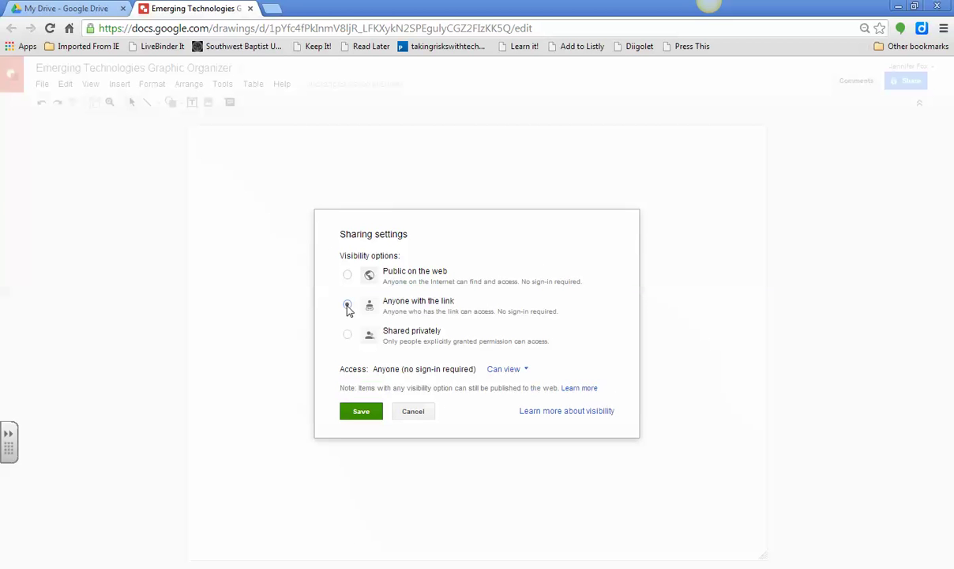
left_click(361, 415)
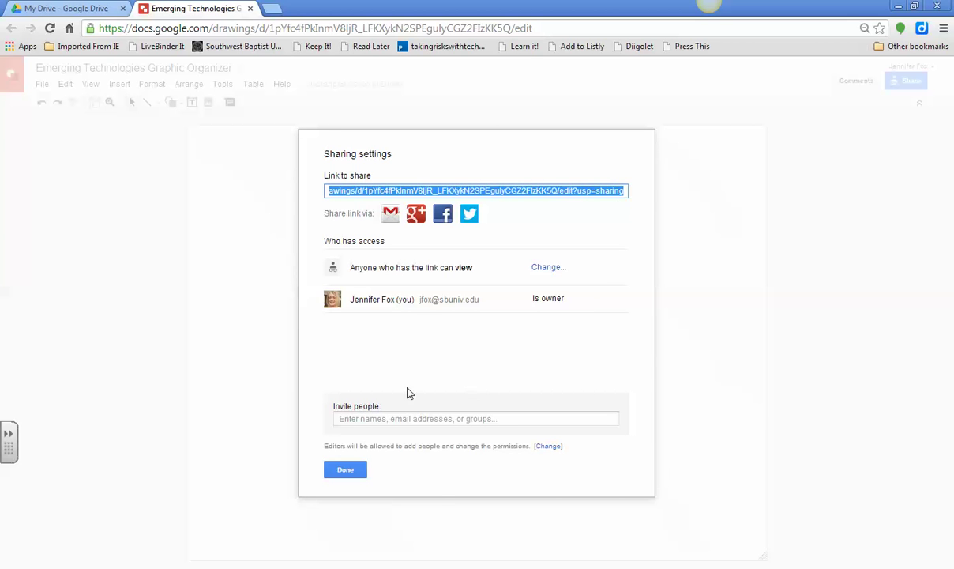
left_click(345, 469)
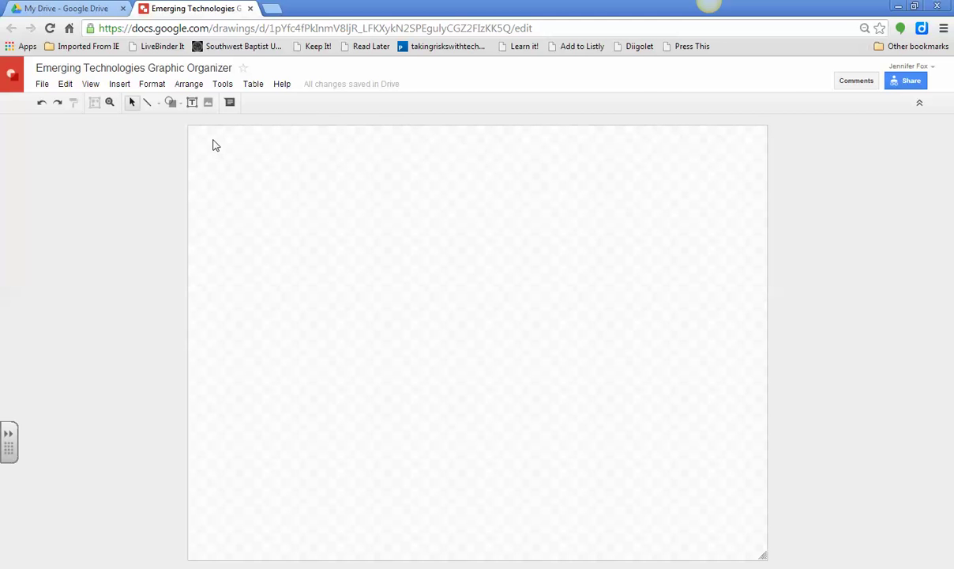
left_click(142, 568)
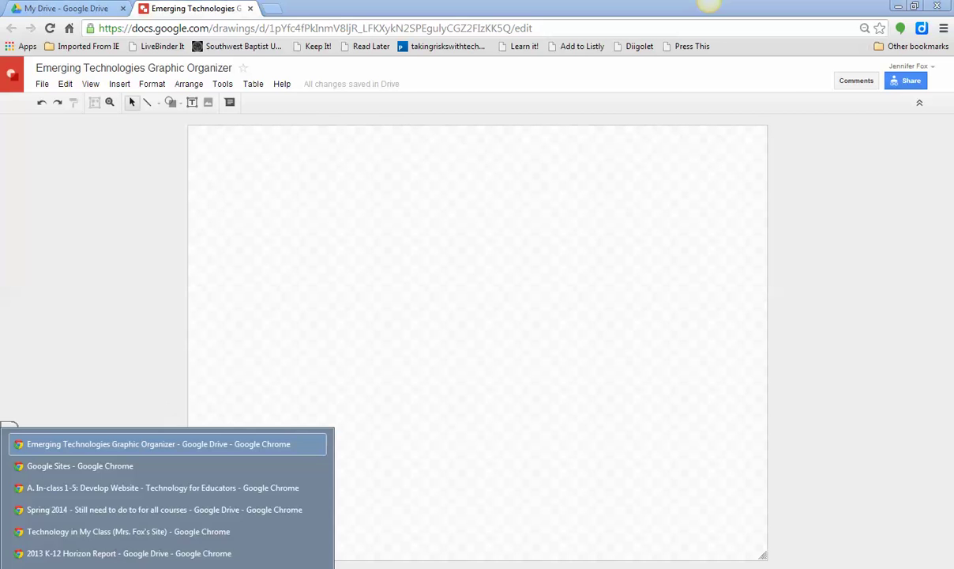
left_click(129, 552)
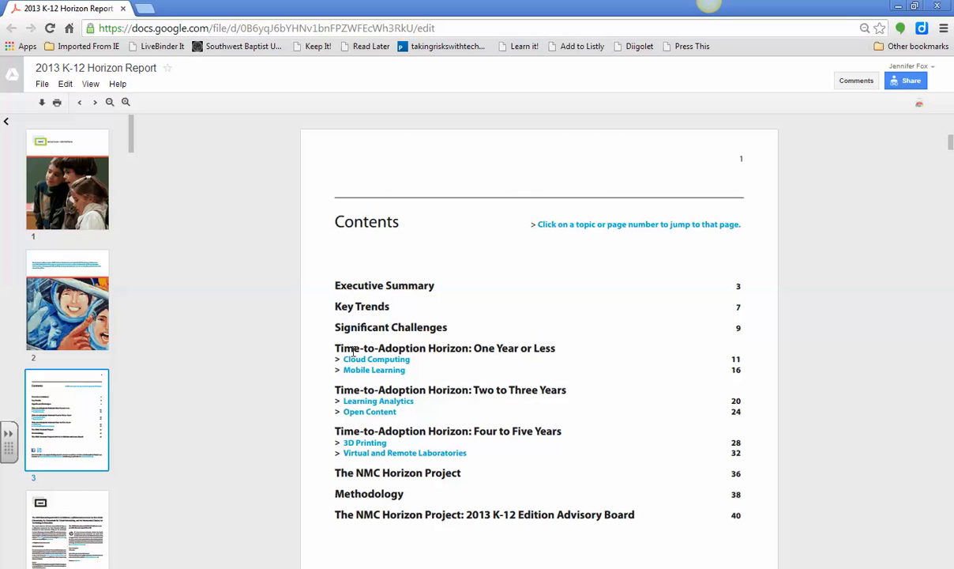
key("alt+Tab")
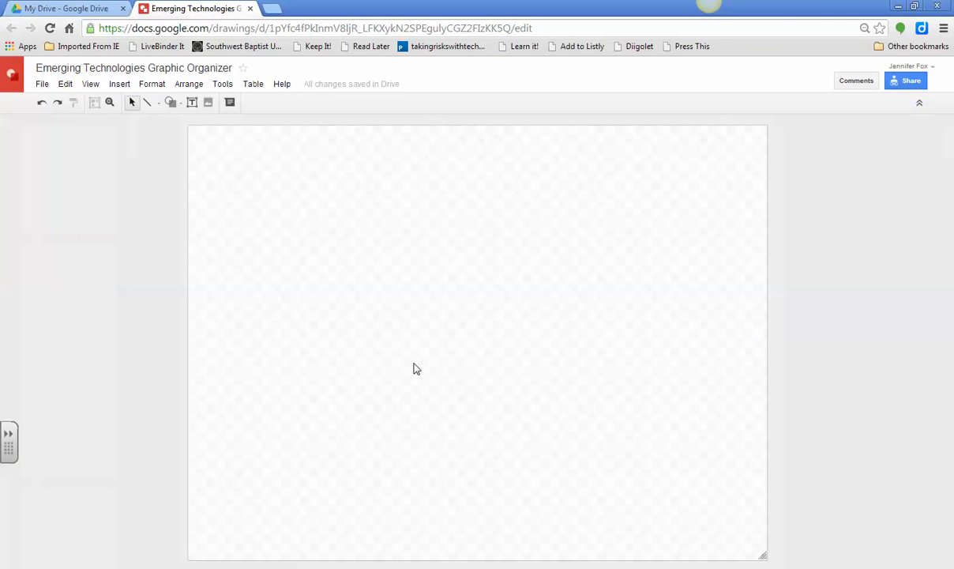
Step: Draw a text box near the canvas centre, then delete it
left_click(192, 103)
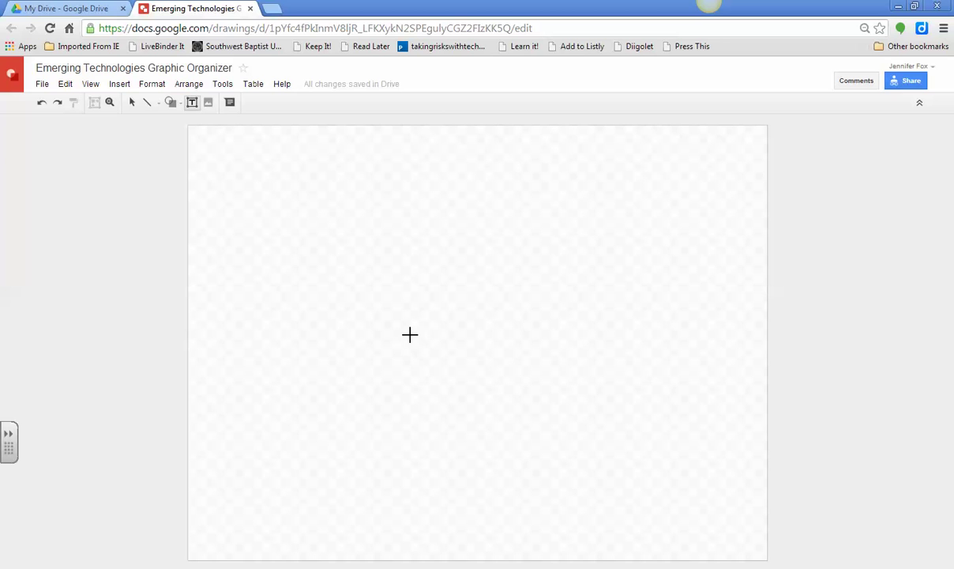
left_click_drag(410, 334, 537, 393)
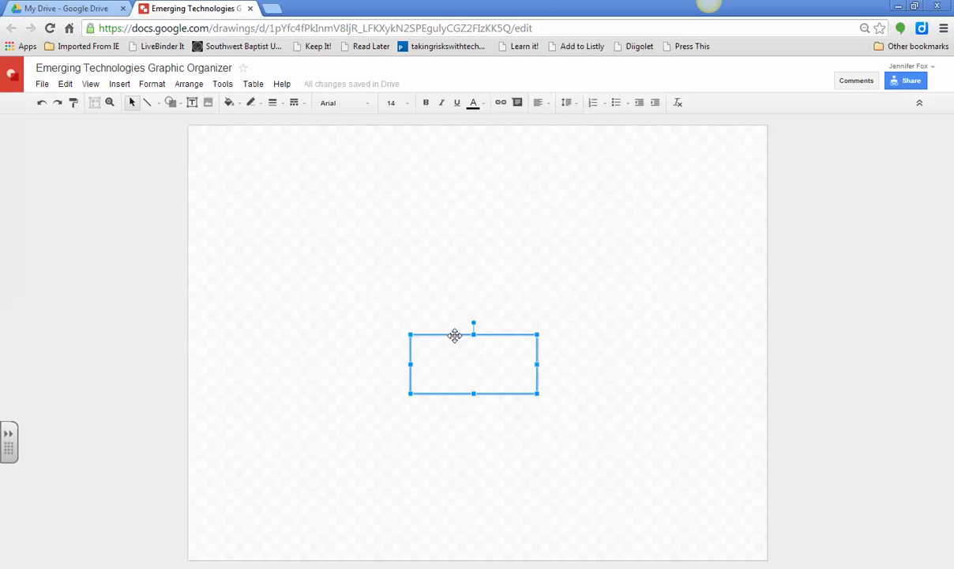
key("Delete")
Step: Draw a rounded rectangle near the middle of the canvas
left_click(174, 107)
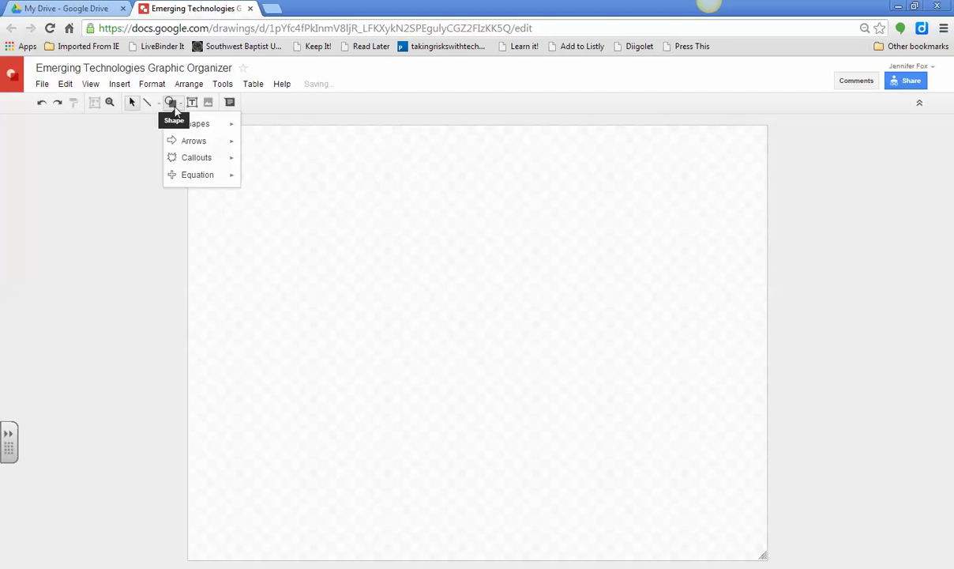
mouse_move(183, 123)
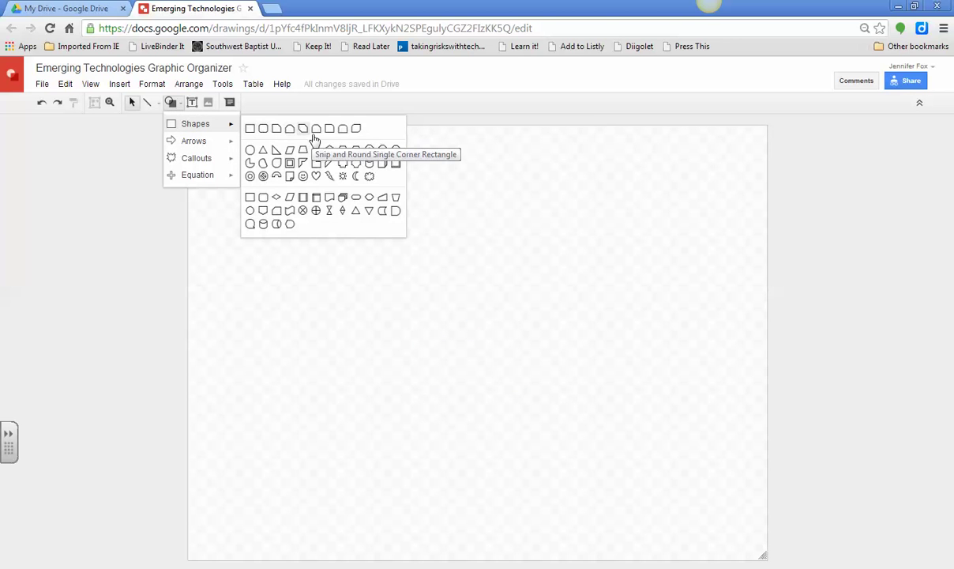
left_click(263, 129)
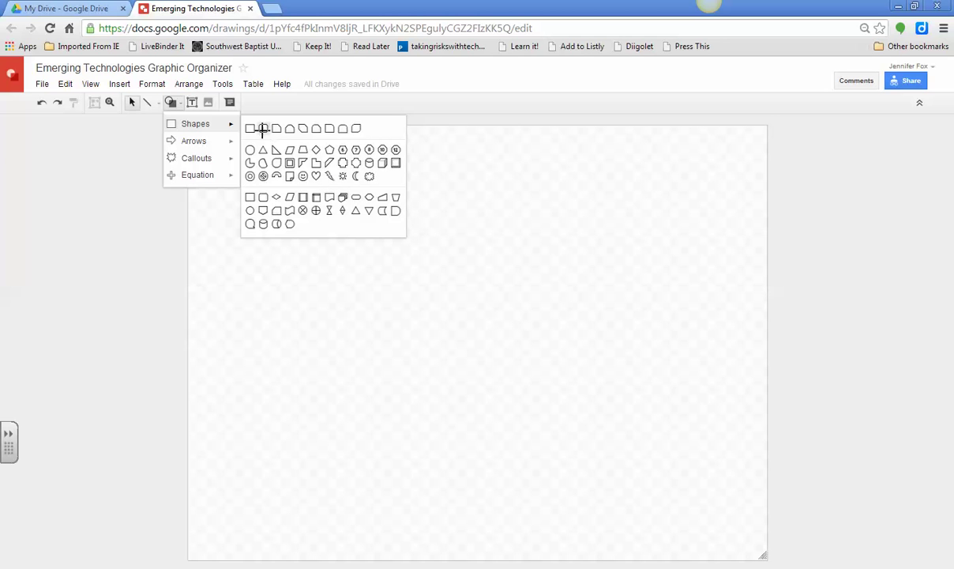
left_click_drag(397, 330, 561, 399)
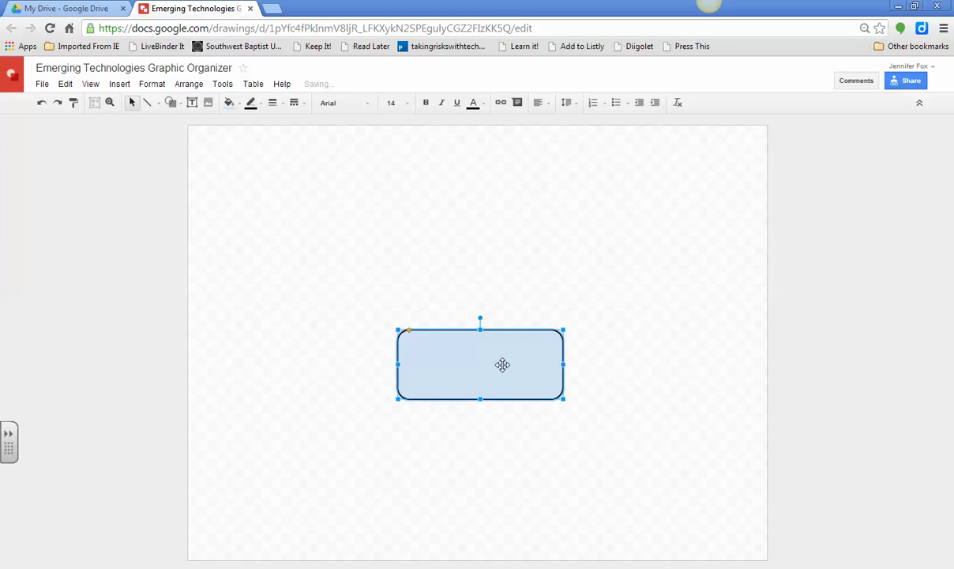
left_click(227, 103)
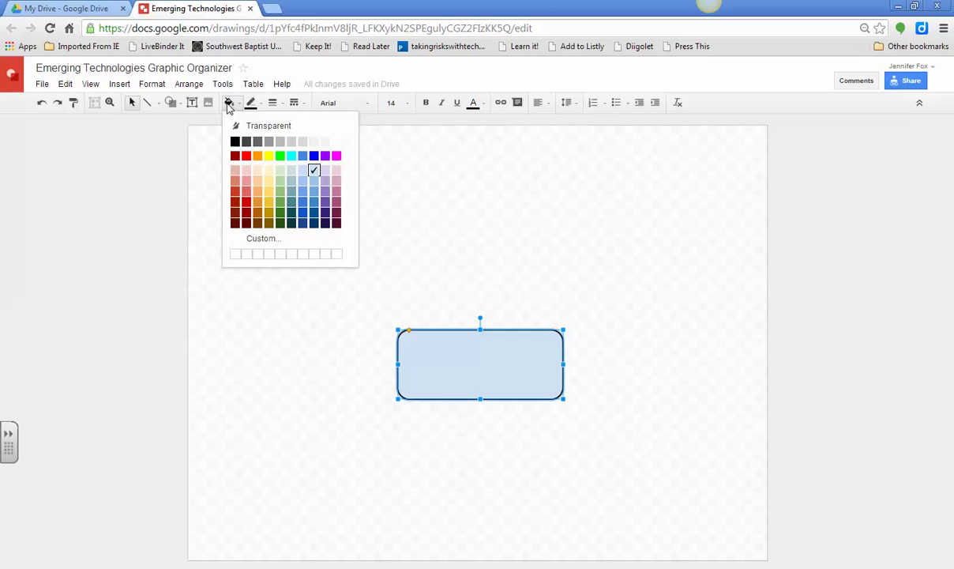
Step: Fill the rectangle dark green and type 'Emerging Technologies' and 'Horizon Report 2013' on two lines
left_click(281, 212)
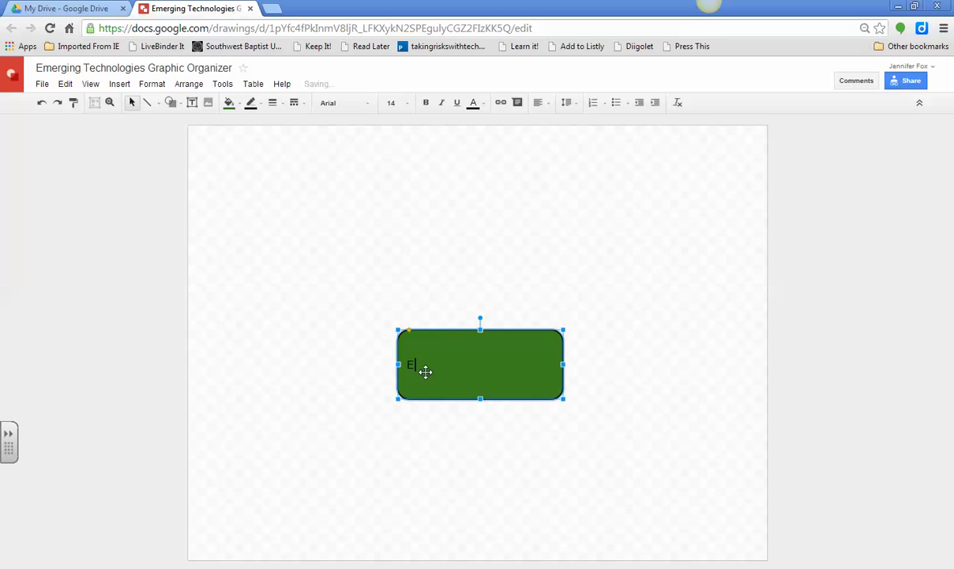
type("Emerging Te")
type("chnology")
type("s")
key("Return")
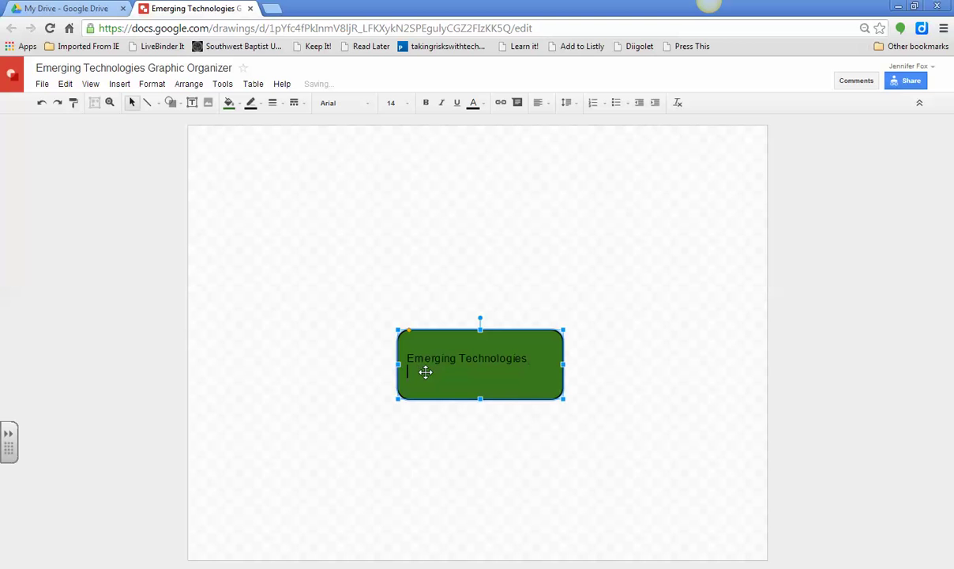
type("Horizon Report 2013")
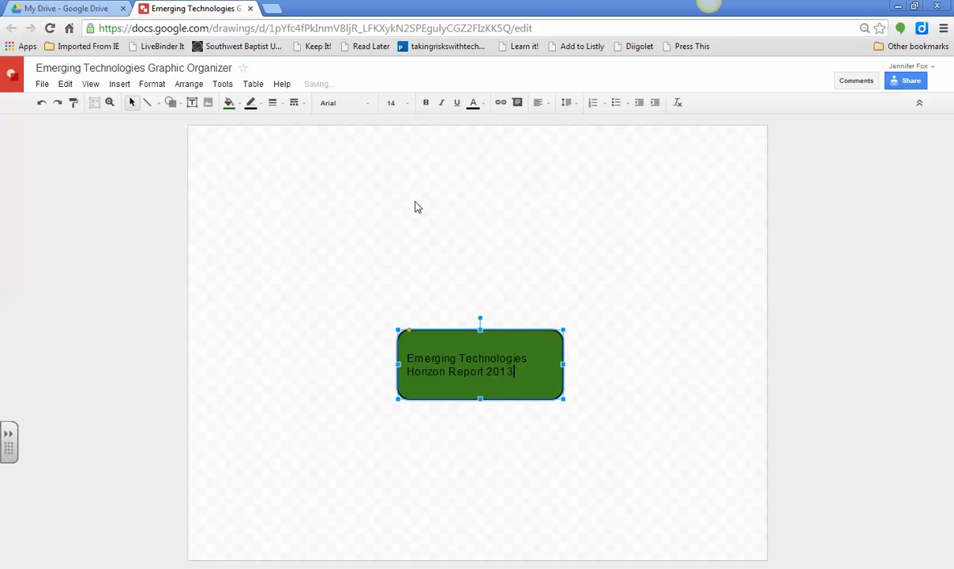
Step: Centre both lines of the shape's text and colour them yellow
left_click(541, 104)
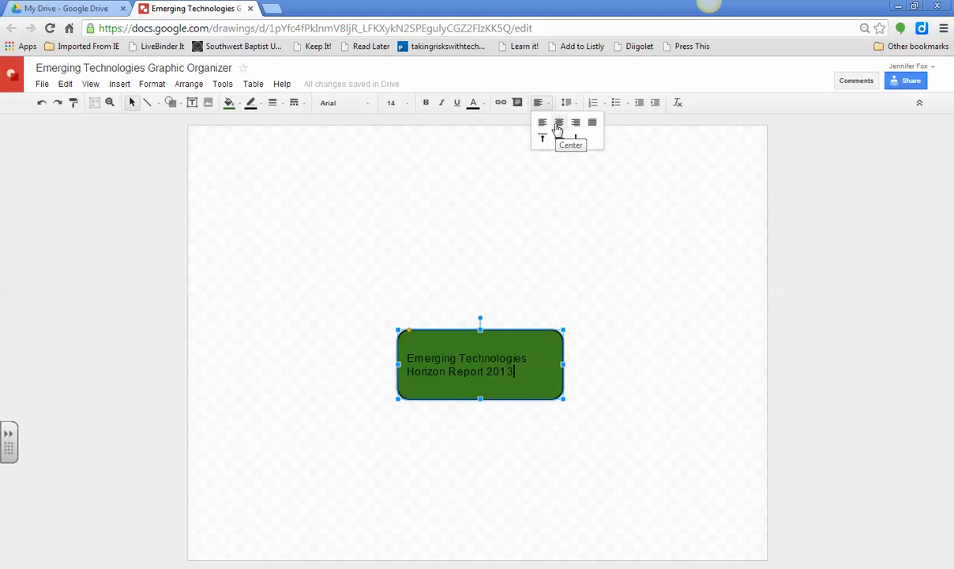
left_click(560, 123)
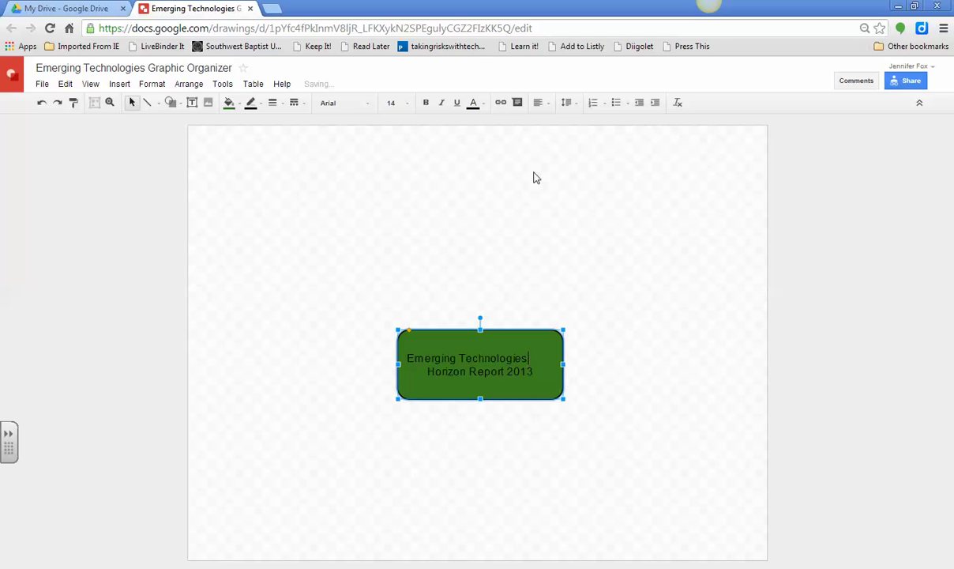
left_click(547, 104)
left_click(560, 124)
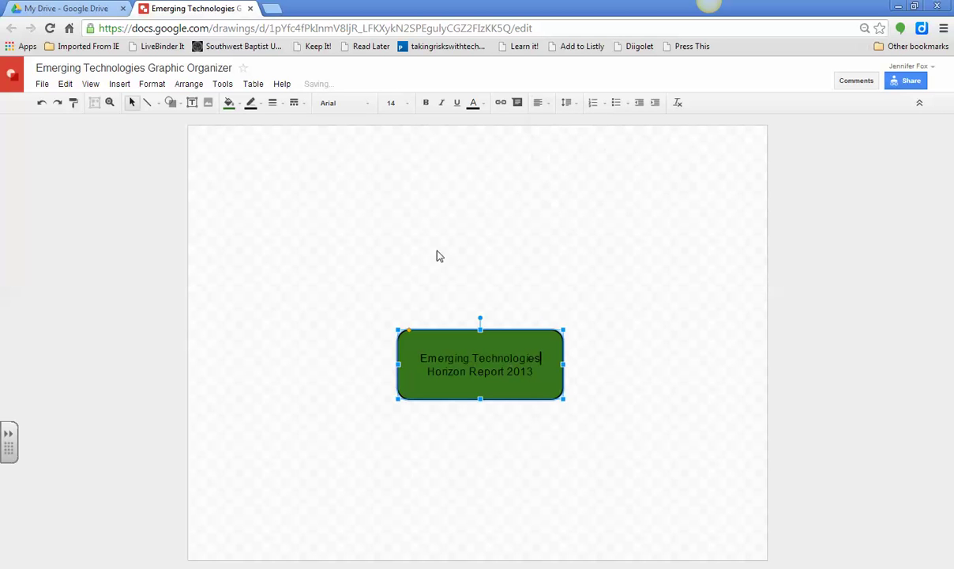
left_click_drag(421, 358, 534, 372)
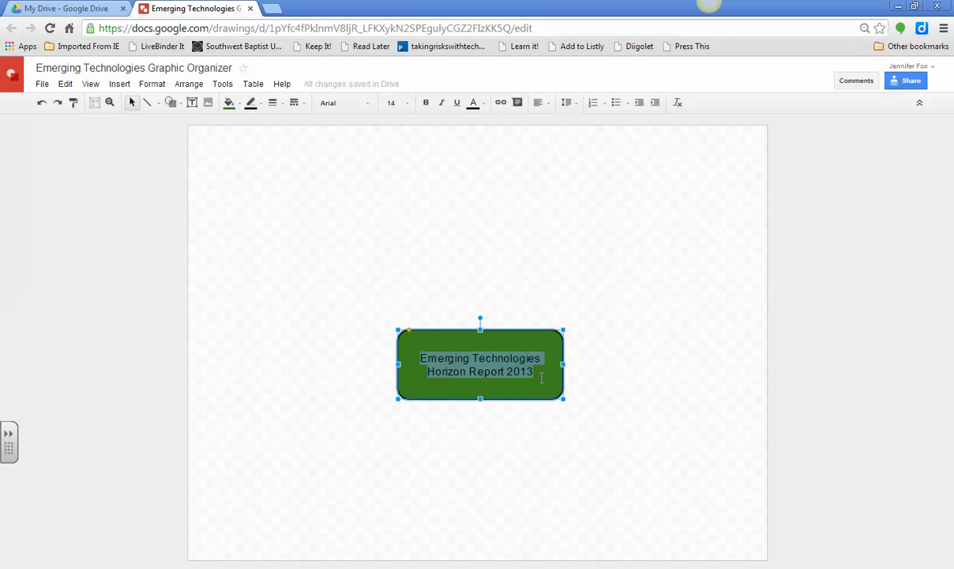
left_click(474, 103)
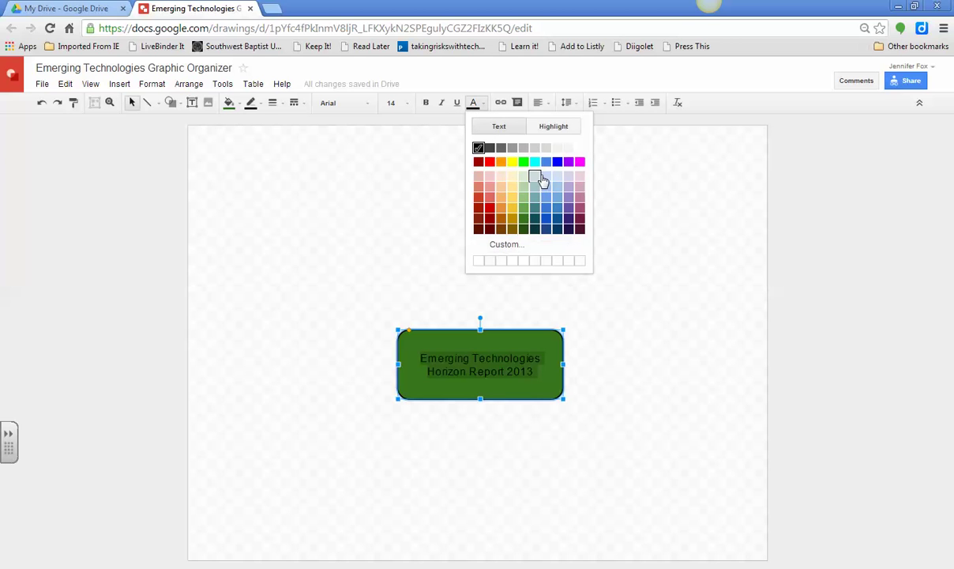
left_click(510, 198)
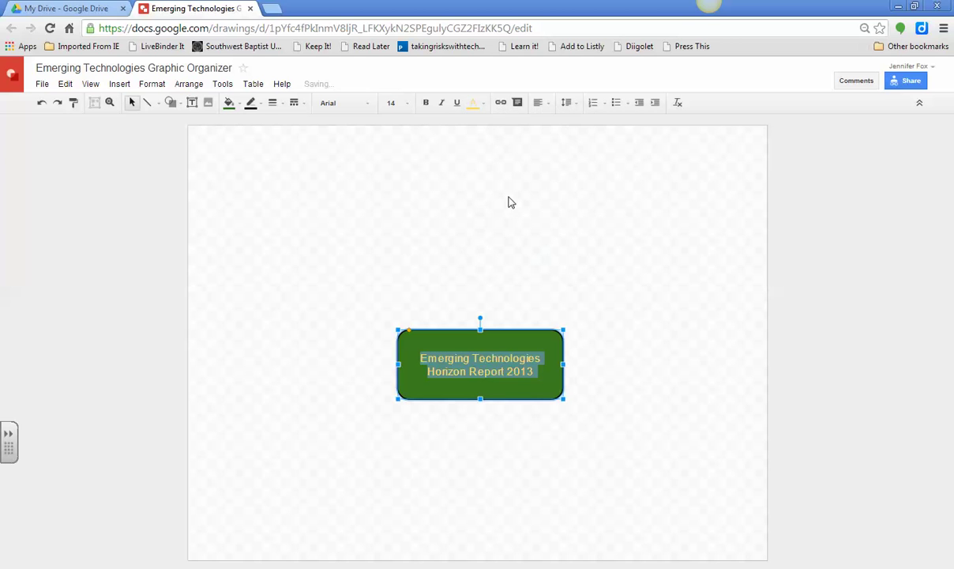
Step: Move the green shape up to the page centre, keeping its border solid
left_click(509, 284)
left_click_drag(486, 343, 480, 318)
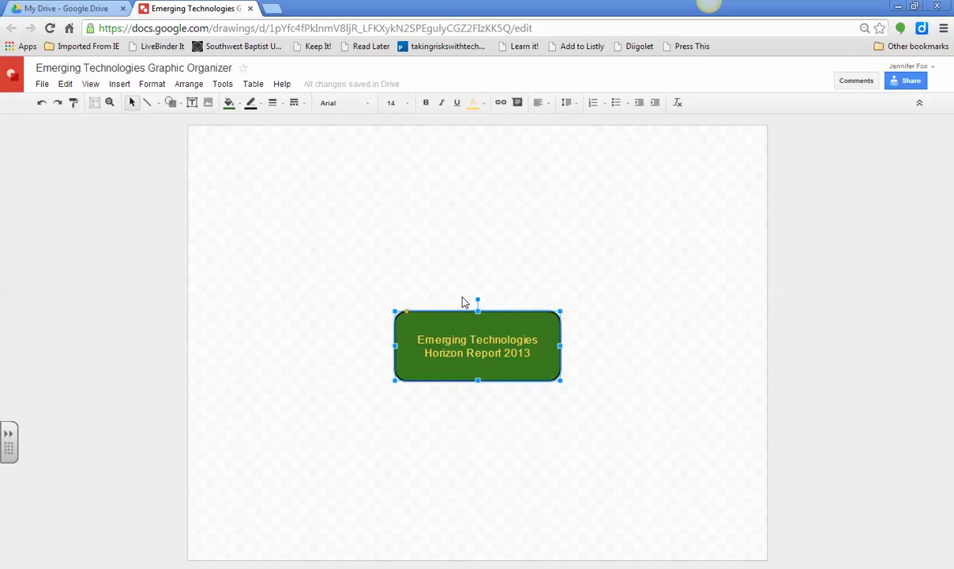
left_click(294, 103)
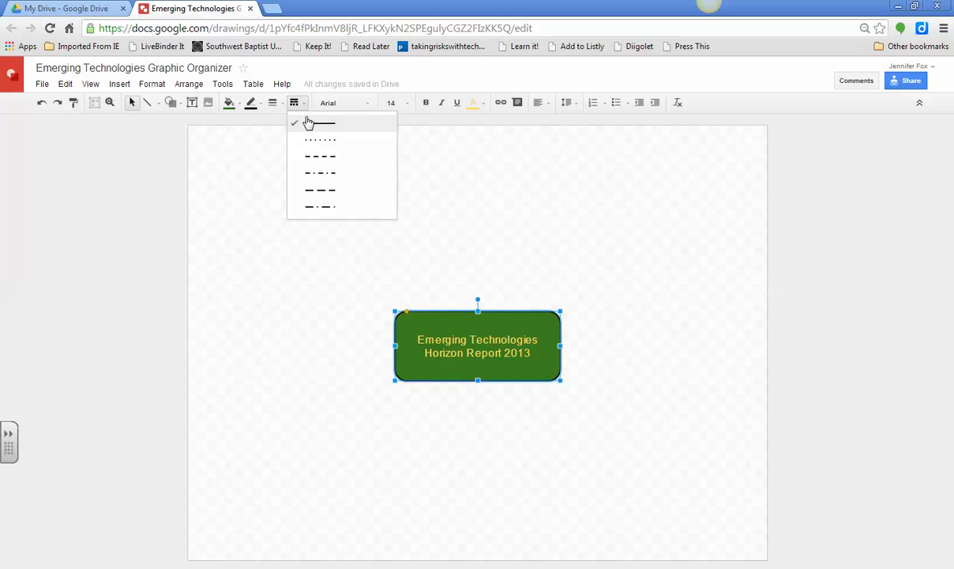
left_click(509, 285)
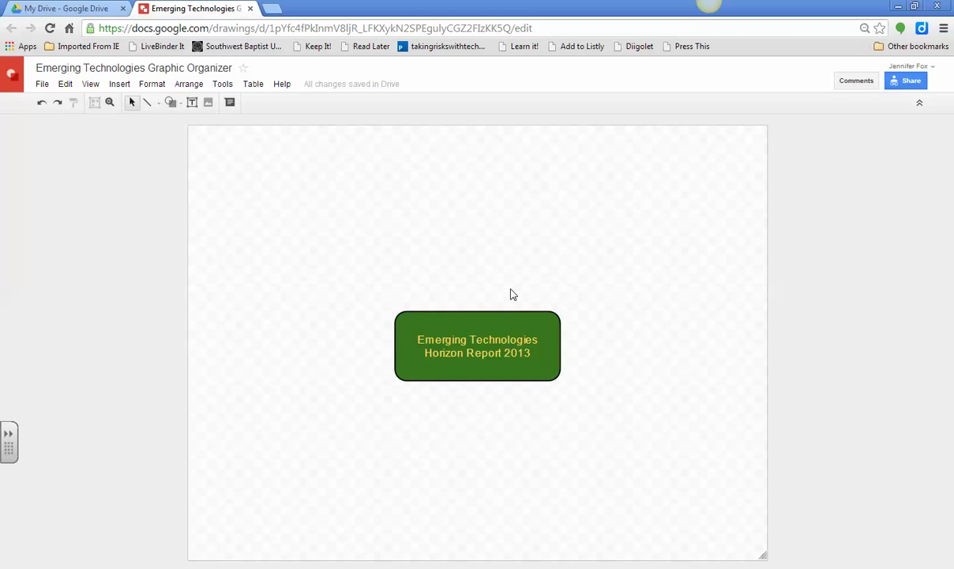
Step: Draw six arrows from the green shape: up, left, down, right, upper right and upper left
left_click(158, 103)
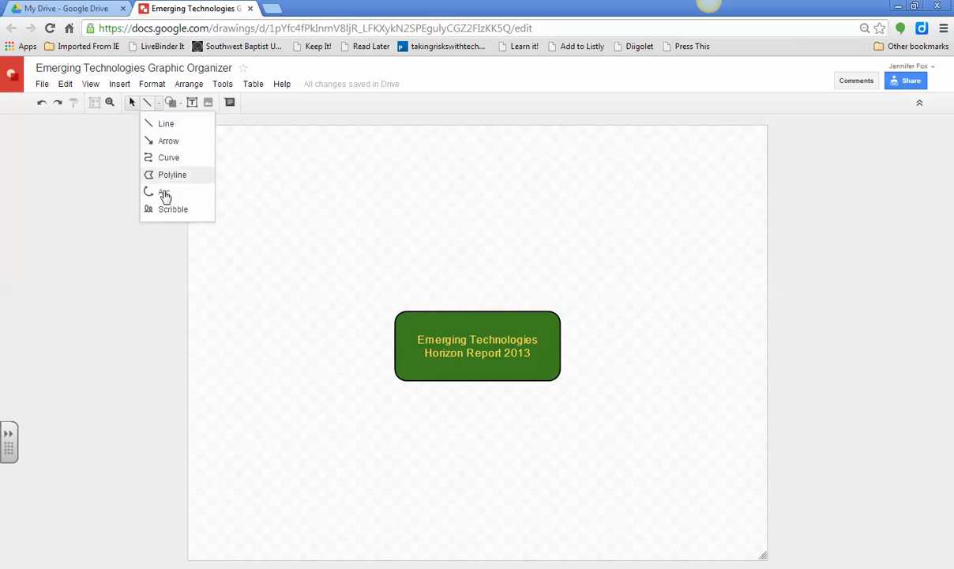
left_click(167, 141)
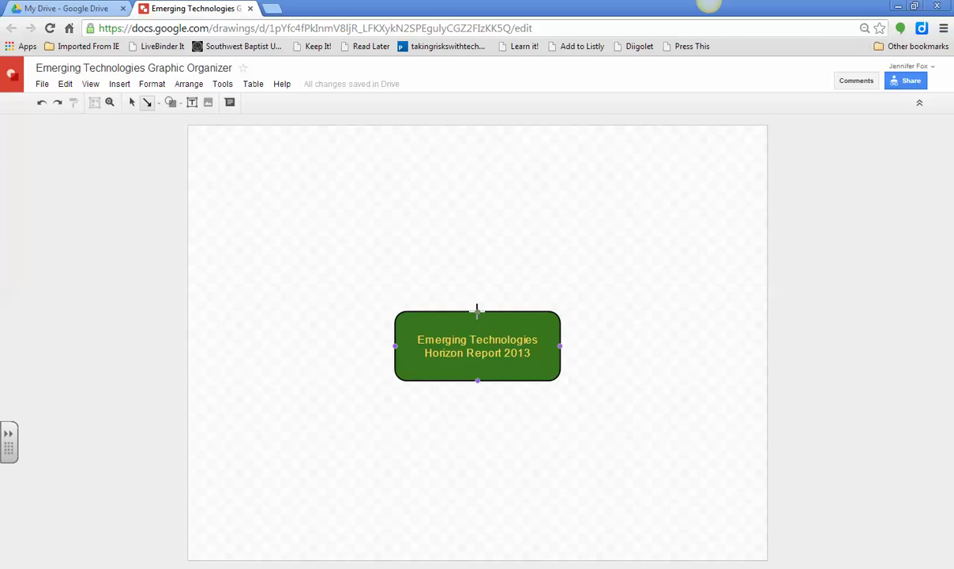
left_click_drag(477, 310, 476, 259)
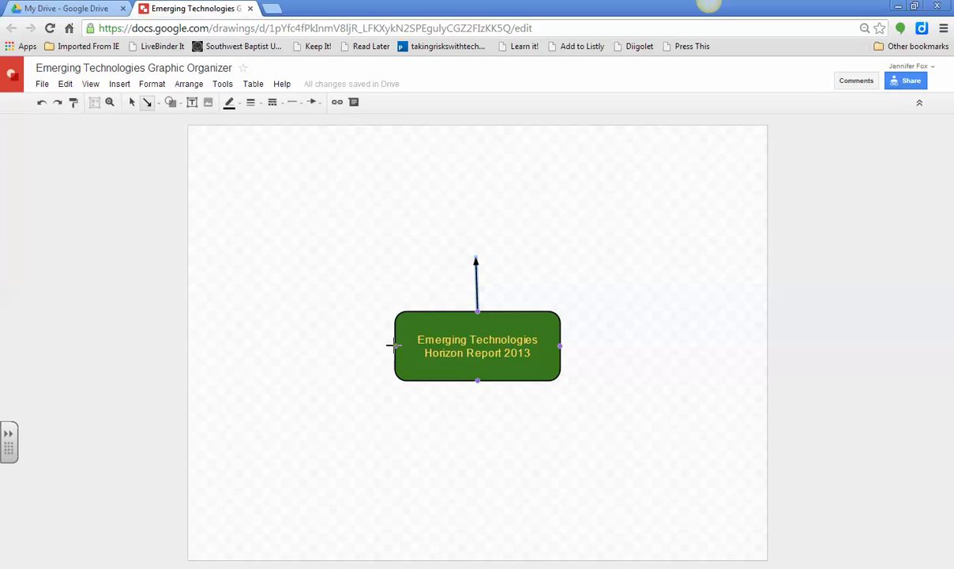
left_click_drag(394, 345, 348, 346)
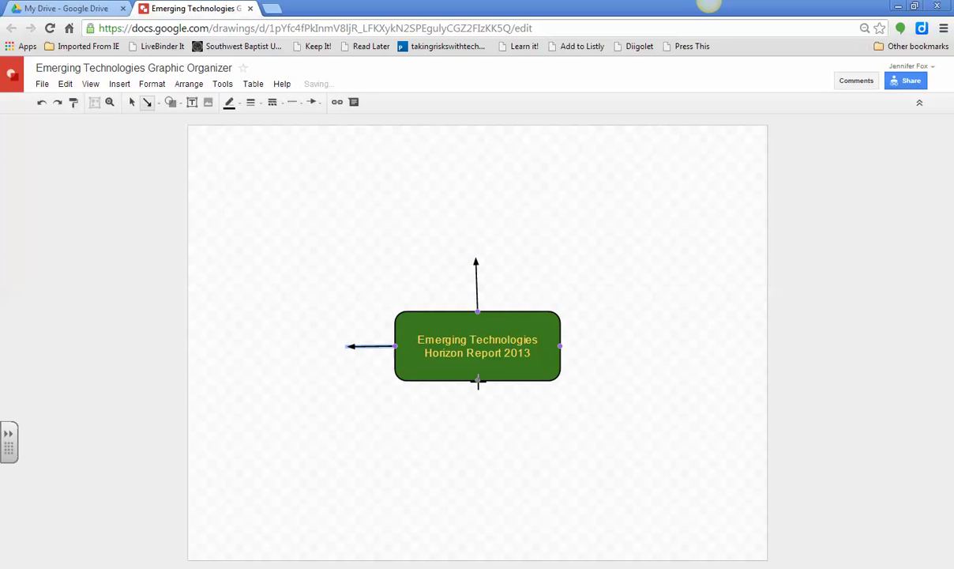
left_click_drag(477, 381, 480, 425)
left_click_drag(563, 345, 633, 344)
left_click_drag(555, 309, 609, 256)
left_click_drag(393, 314, 338, 286)
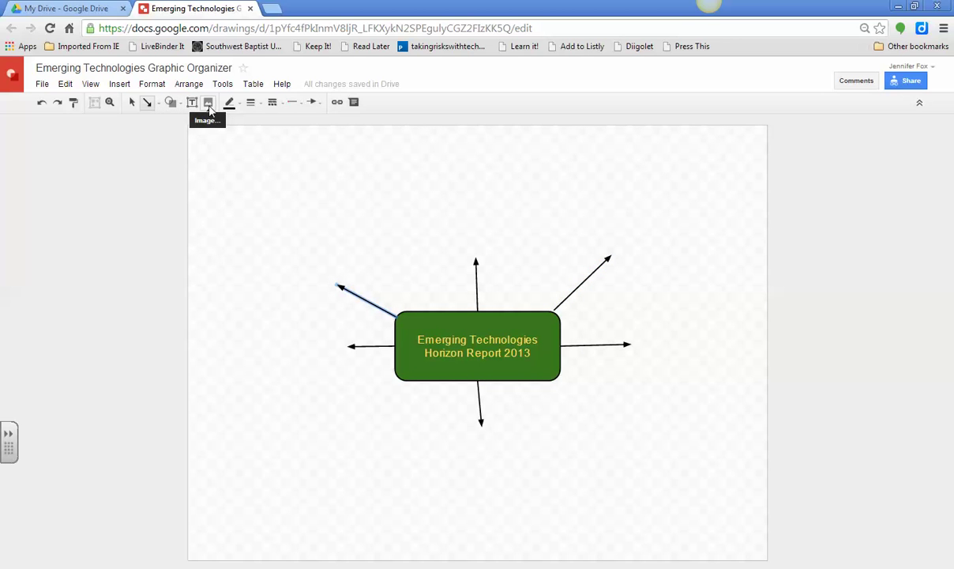
left_click(208, 104)
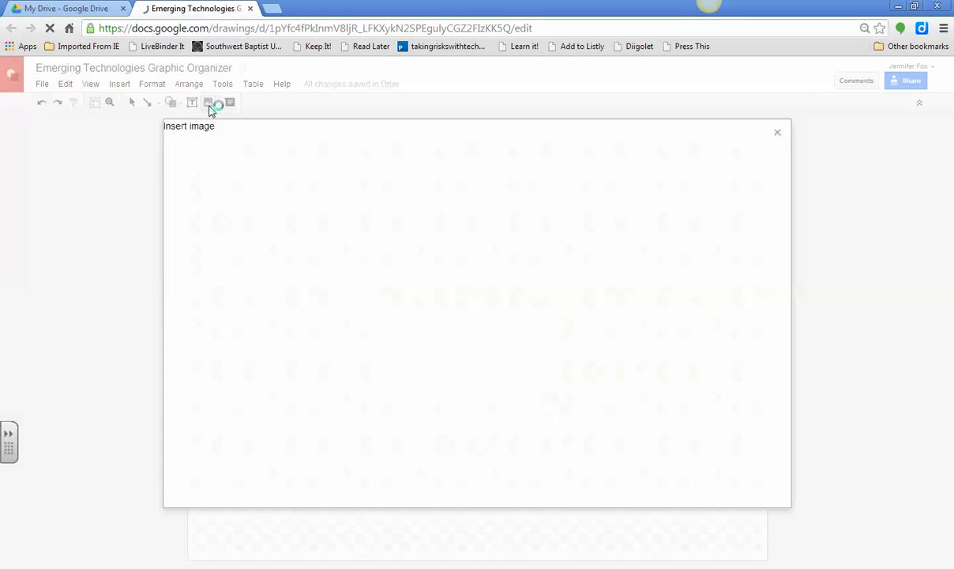
Step: Search the web for 'cloud computing' images and insert the blue-sky cloud photo
left_click(777, 140)
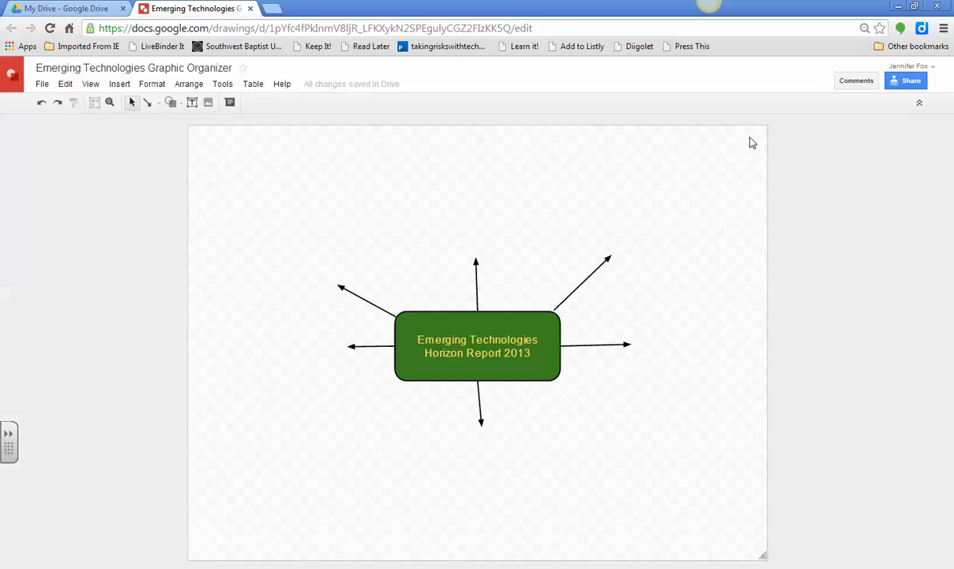
left_click(207, 106)
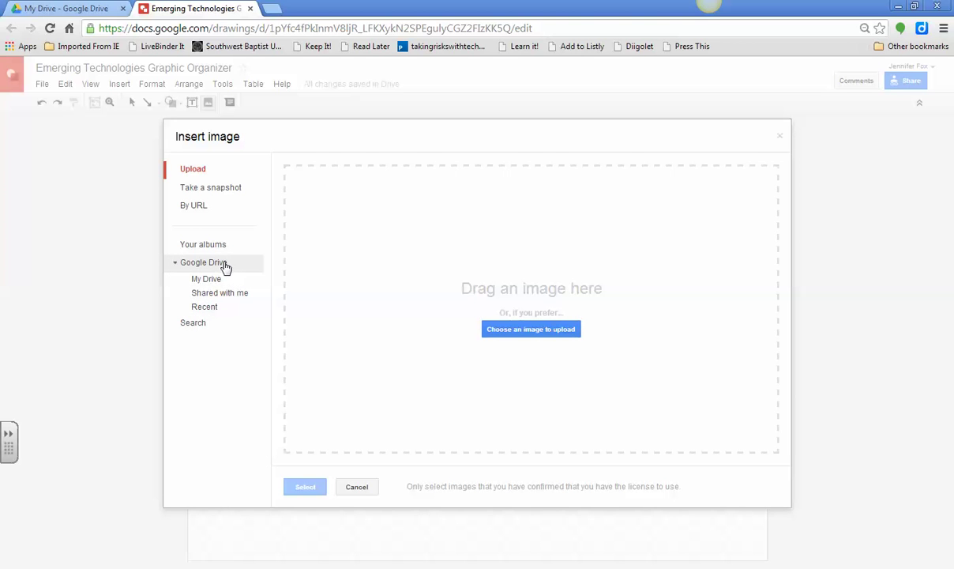
left_click(193, 323)
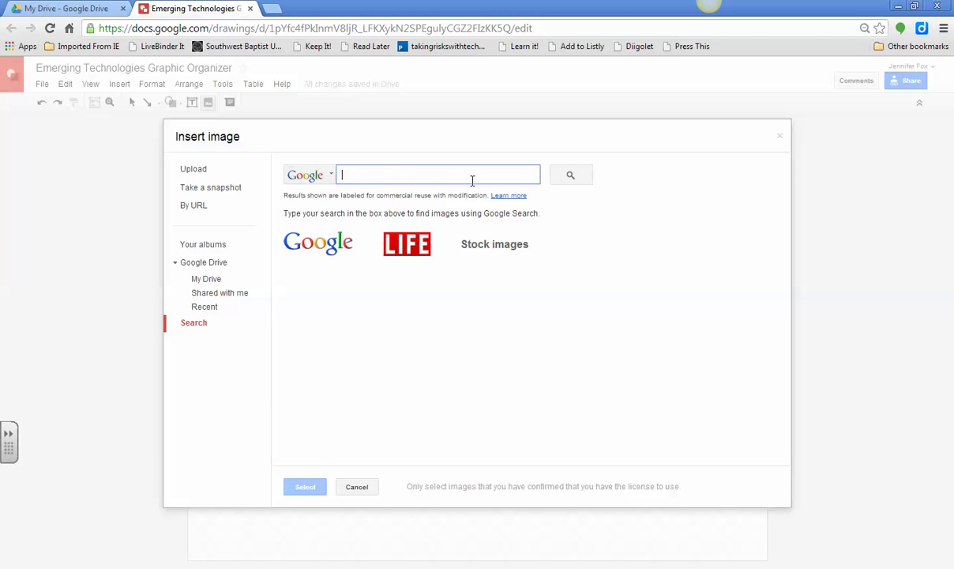
type("cloud")
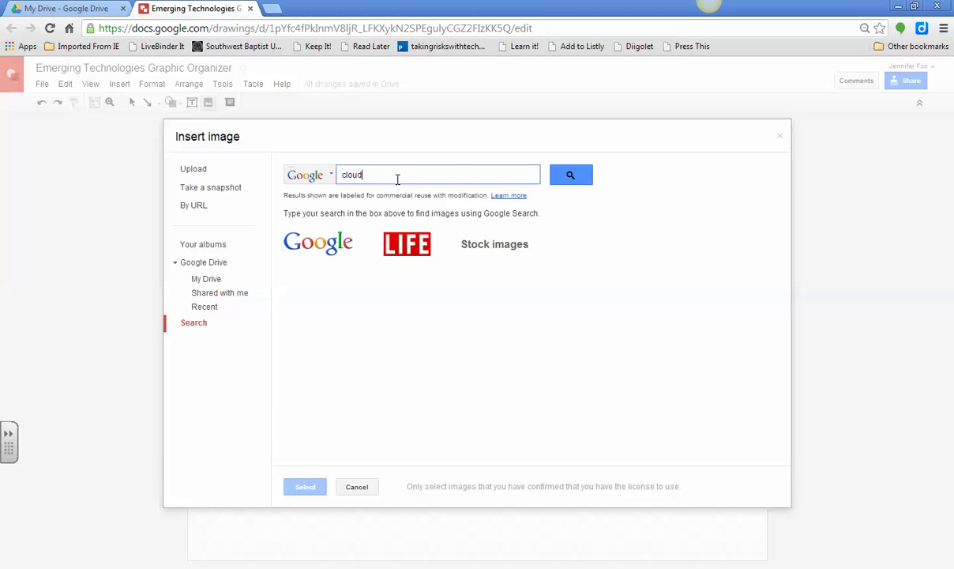
type(" computing")
key("Return")
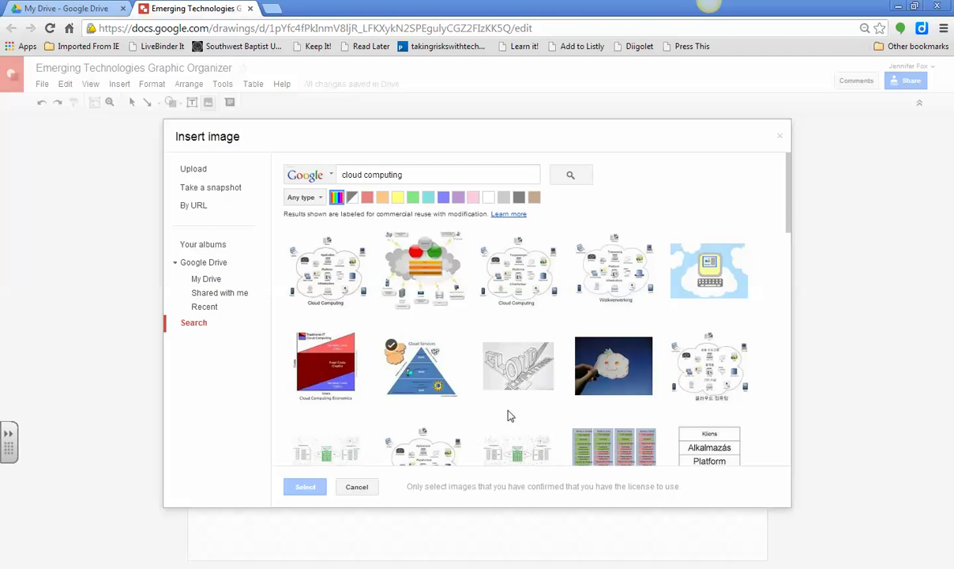
scroll(511, 413, "down", 3)
scroll(563, 402, "down", 3)
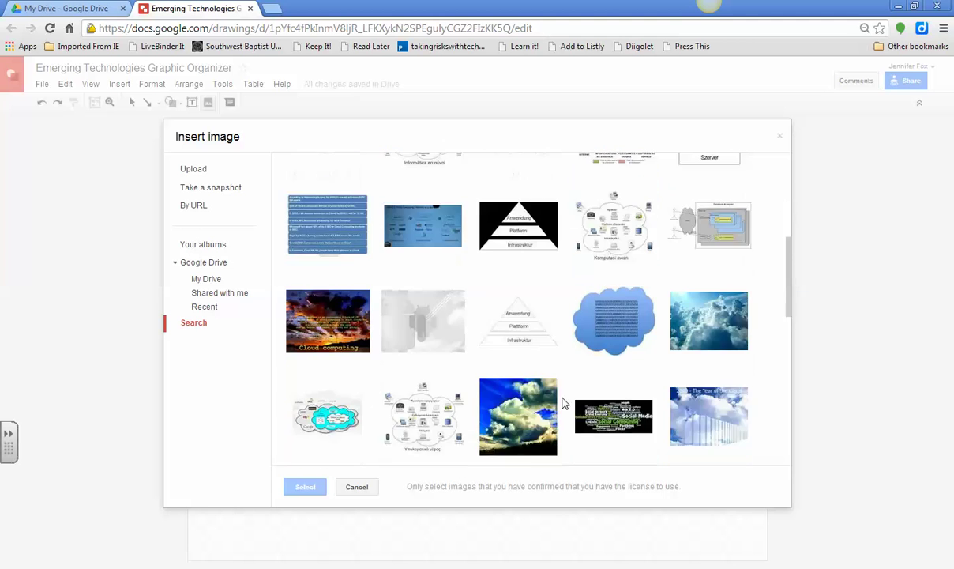
left_click(526, 350)
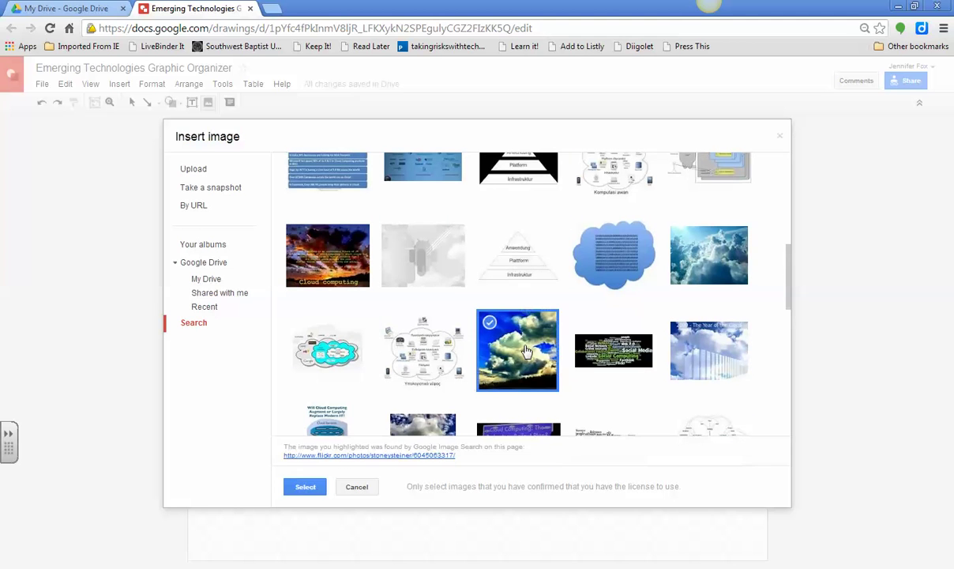
double_click(526, 350)
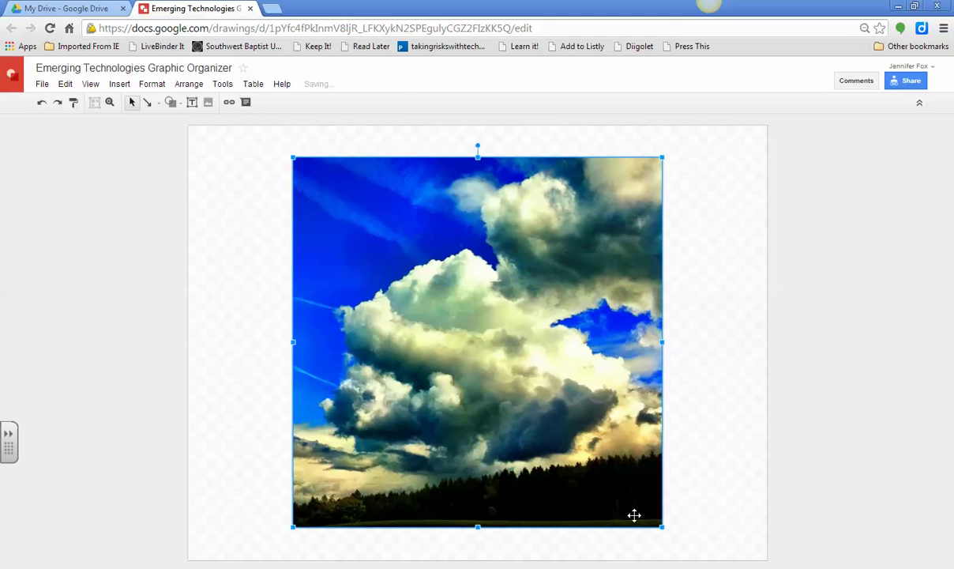
Step: Shrink the cloud photo to a small square and move it to the top left
left_click_drag(662, 525, 399, 256)
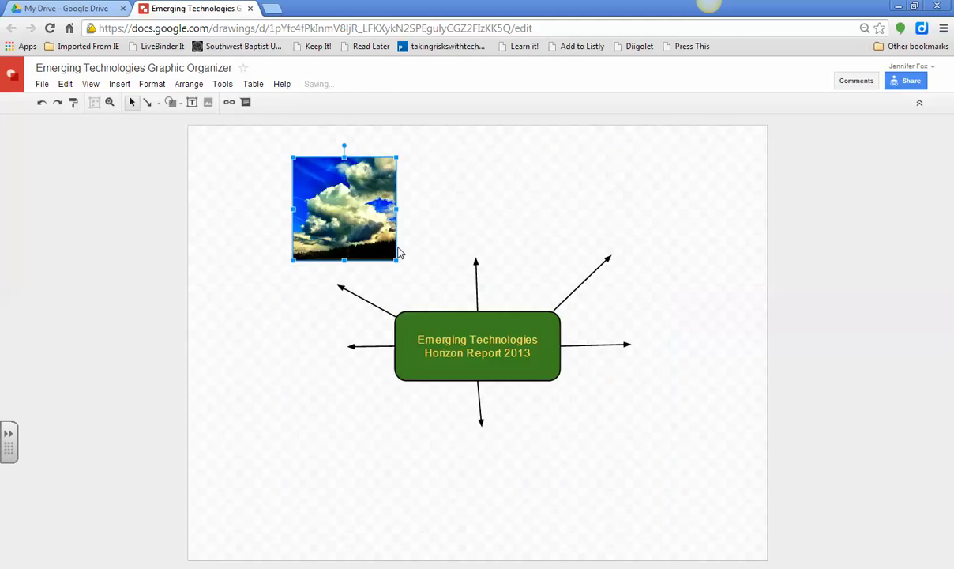
left_click_drag(332, 197, 305, 182)
left_click_drag(369, 243, 330, 229)
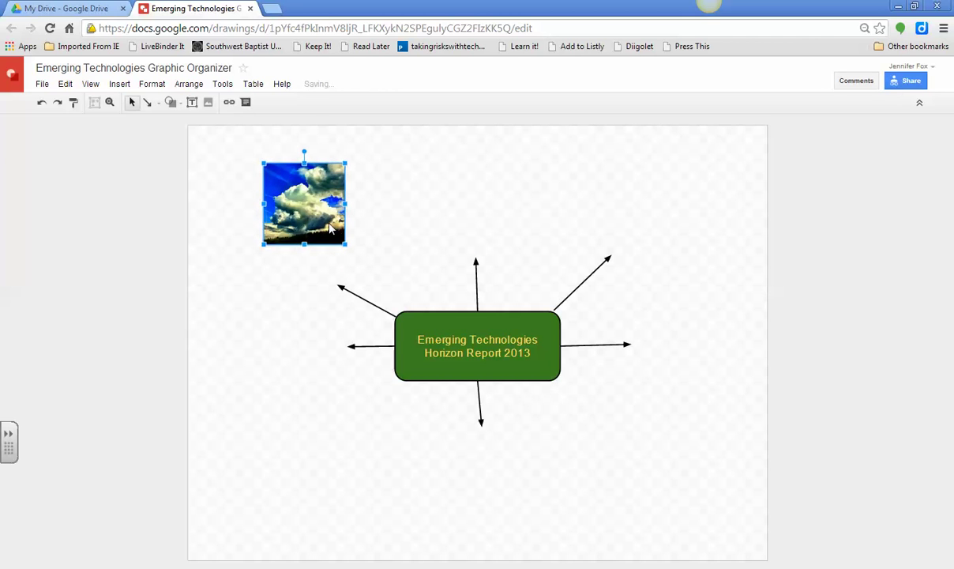
left_click(241, 197)
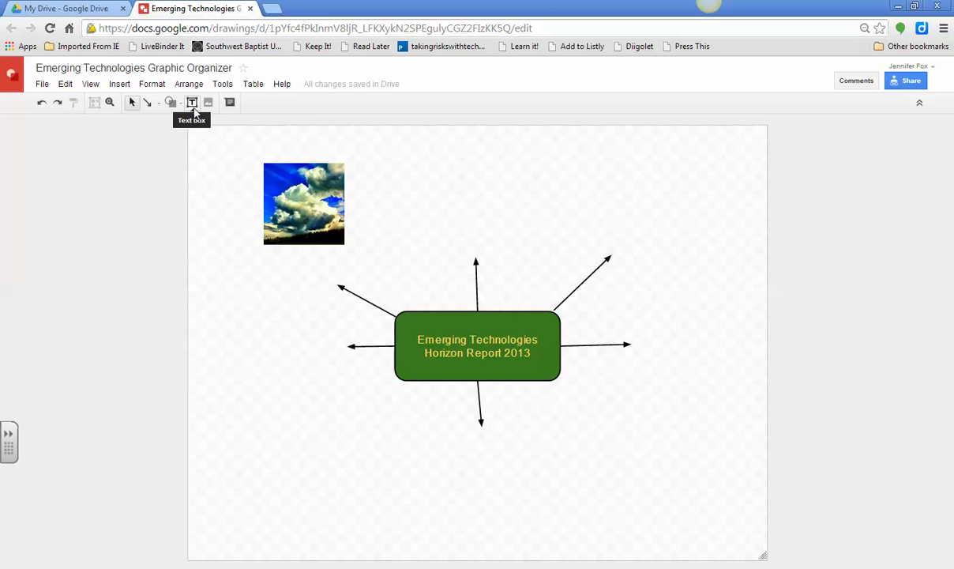
Step: Add a one-line 'Cloud Computing' text box under the photo, then select caption and photo together
left_click(194, 109)
left_click_drag(264, 251, 345, 269)
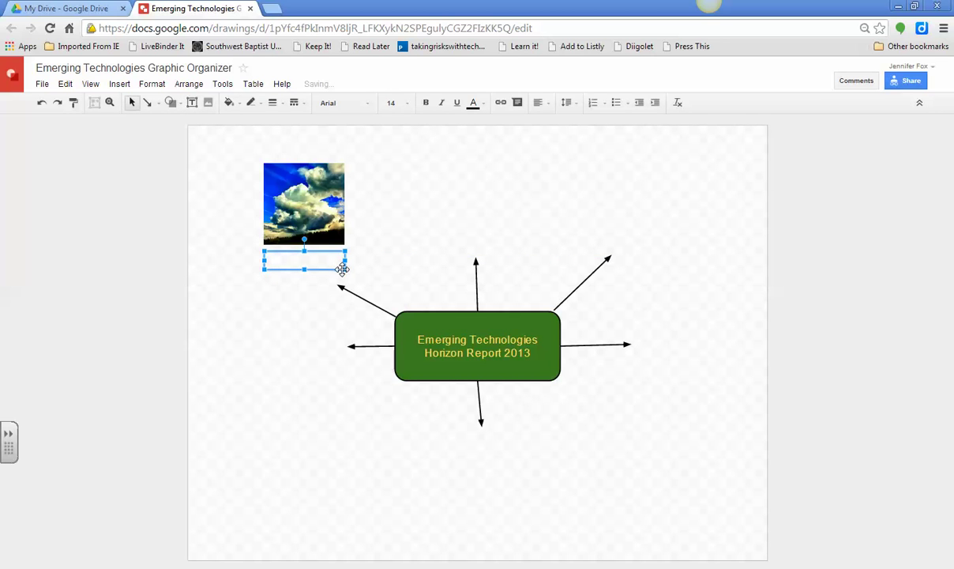
type("Cloud Computing")
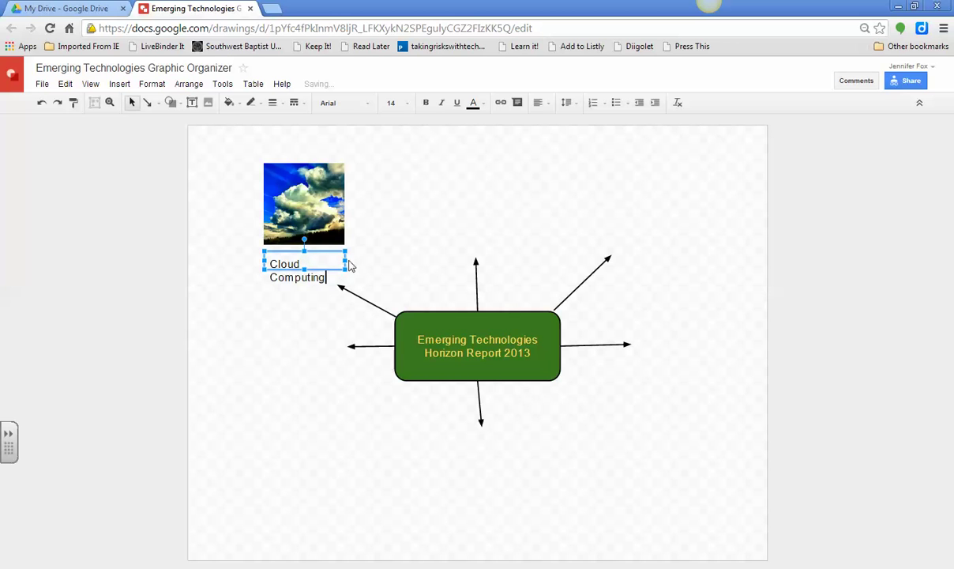
left_click_drag(346, 262, 317, 238)
left_click(379, 248)
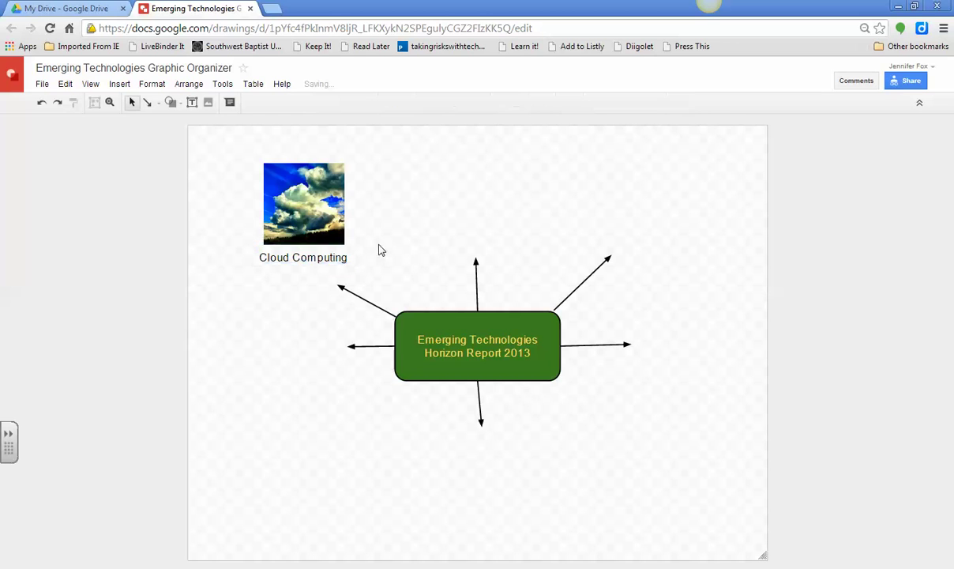
left_click(320, 255)
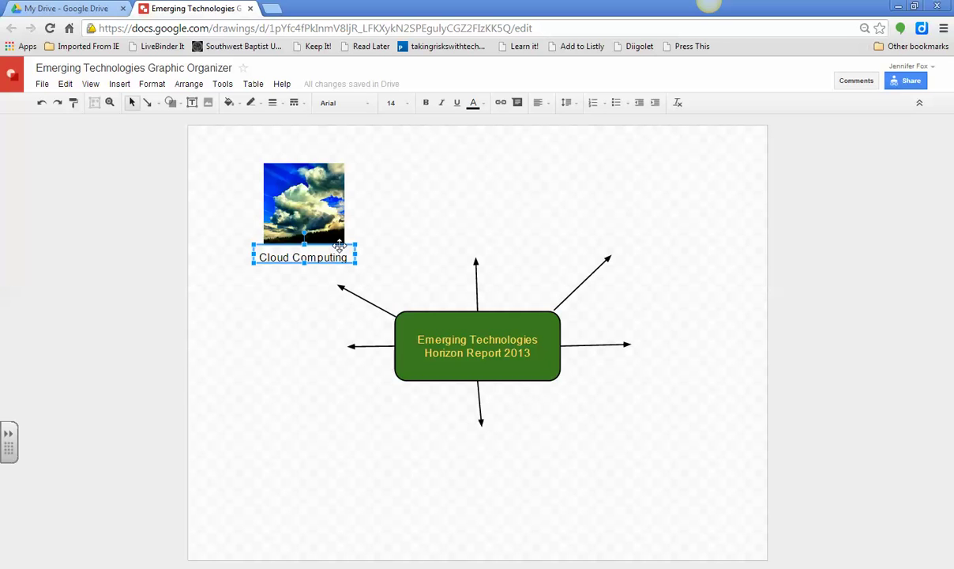
left_click(314, 200, "shift")
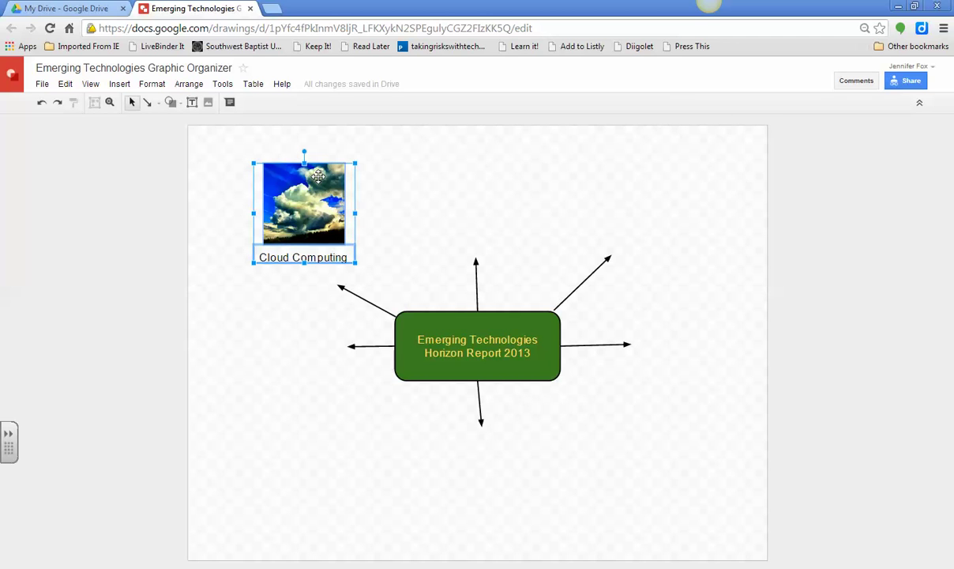
Step: Group the cloud photo with its caption and move the group to the upper-left arrow's tip
right_click(317, 177)
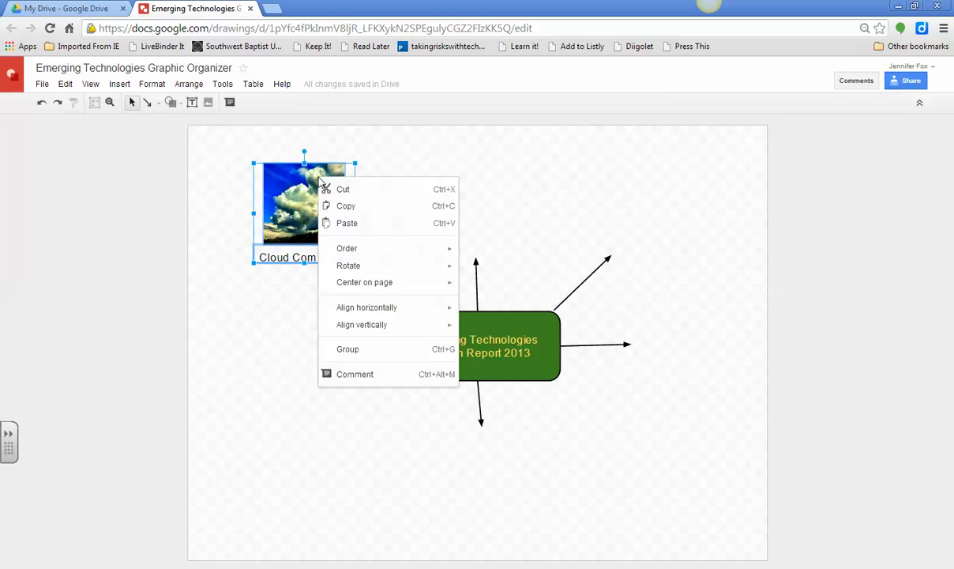
left_click(348, 349)
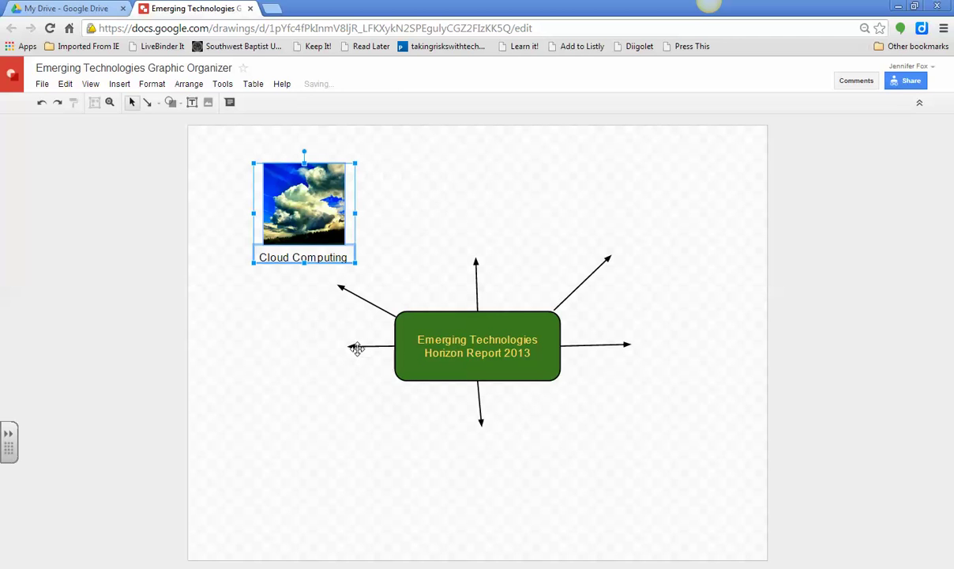
left_click(410, 218)
left_click_drag(325, 217, 350, 209)
left_click_drag(310, 179, 284, 207)
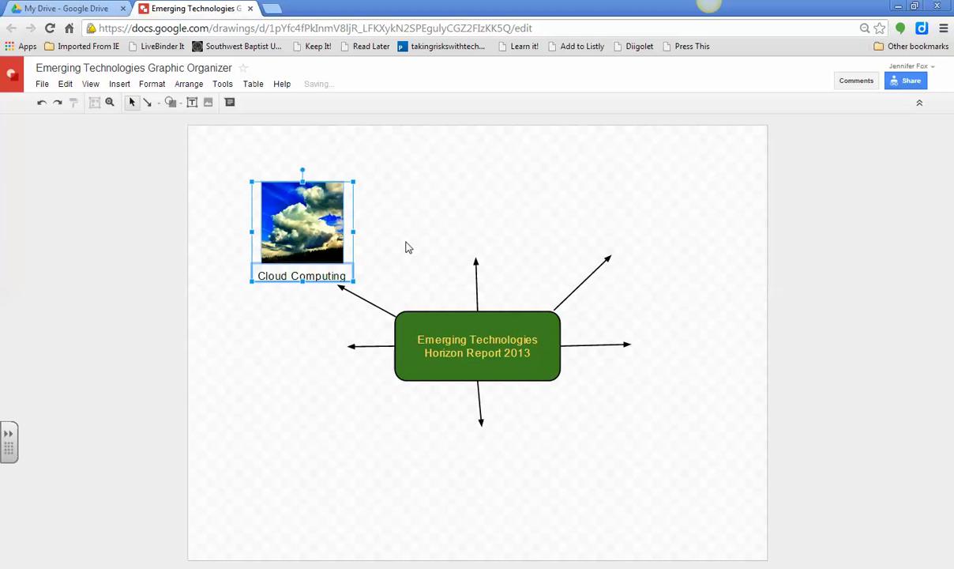
left_click(407, 241)
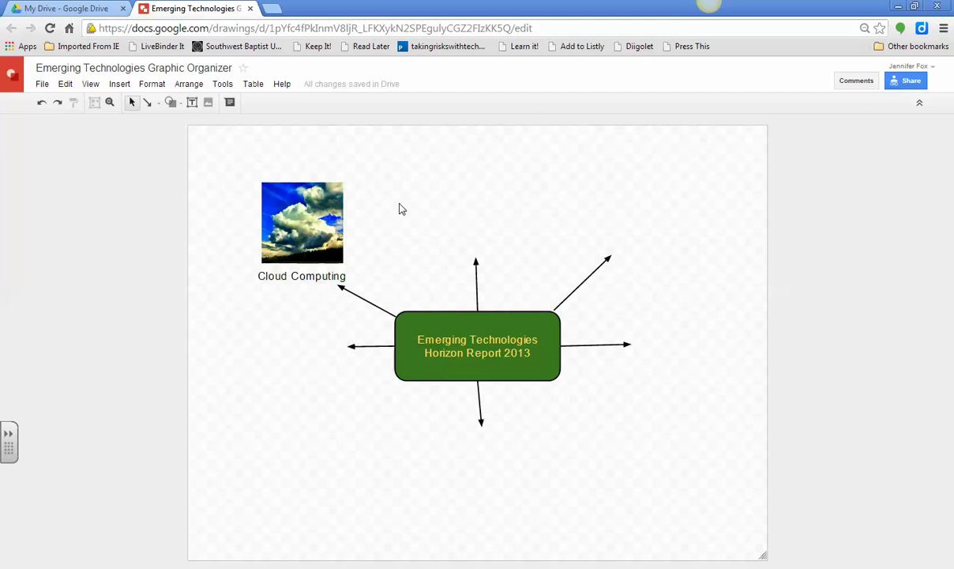
Step: Search images for 'mobile learning' and insert the old-and-new phones picture
left_click(209, 104)
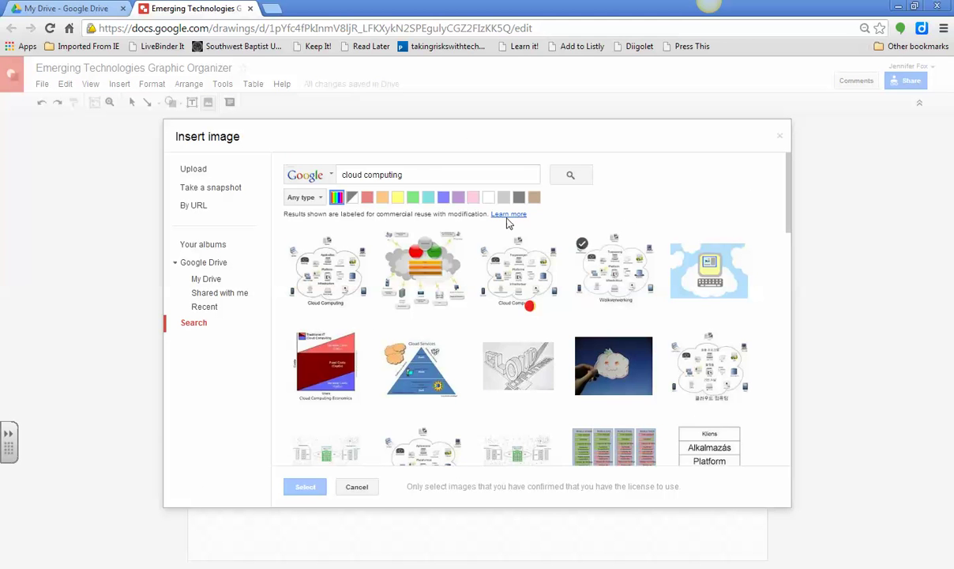
left_click_drag(402, 175, 342, 174)
left_click(342, 175)
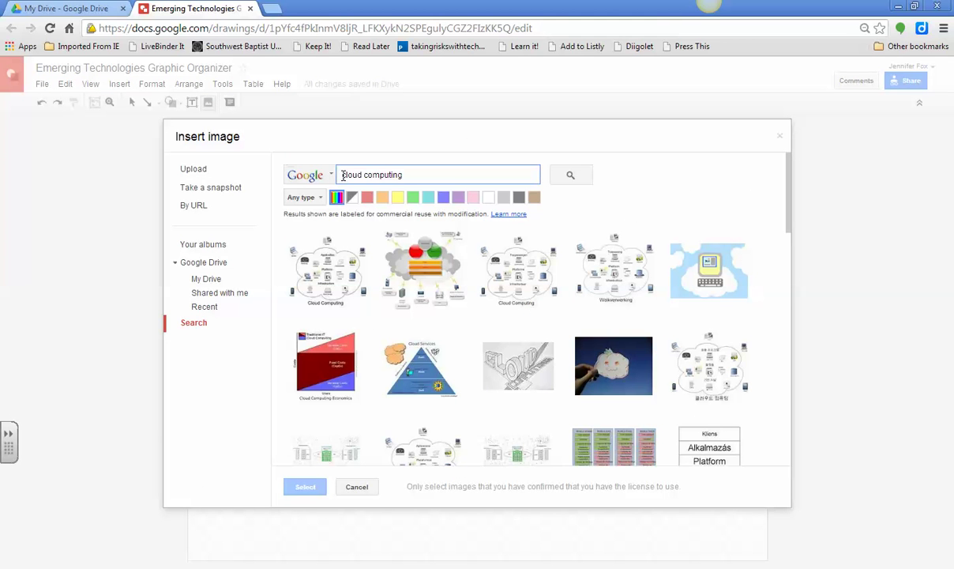
type("Te")
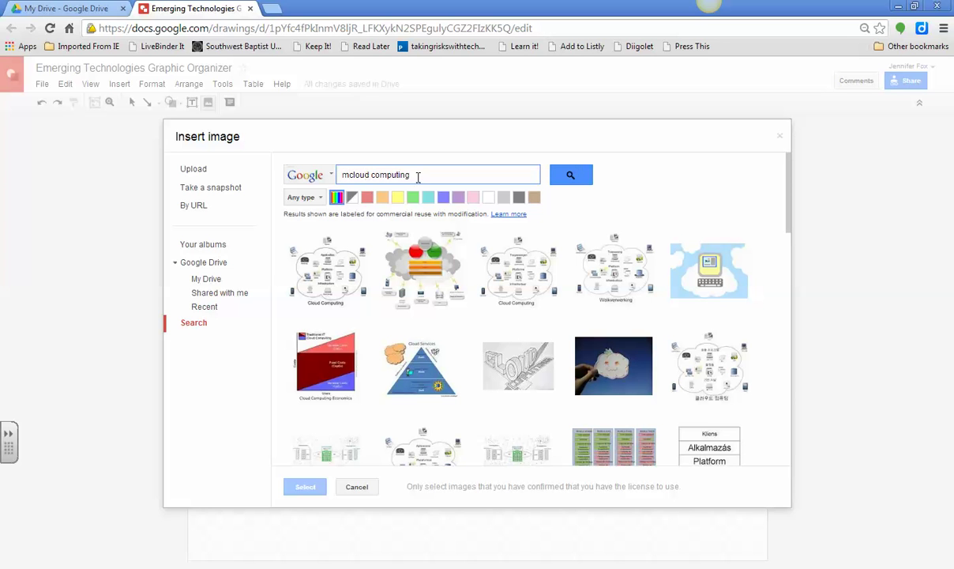
left_click_drag(419, 176, 335, 181)
type("mobile learning")
key("Return")
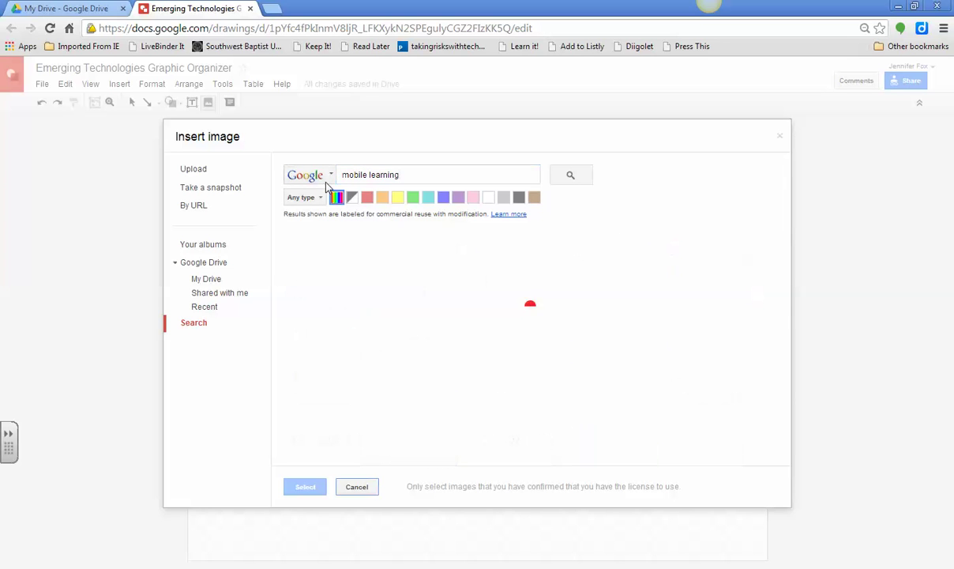
scroll(463, 341, "down", 3)
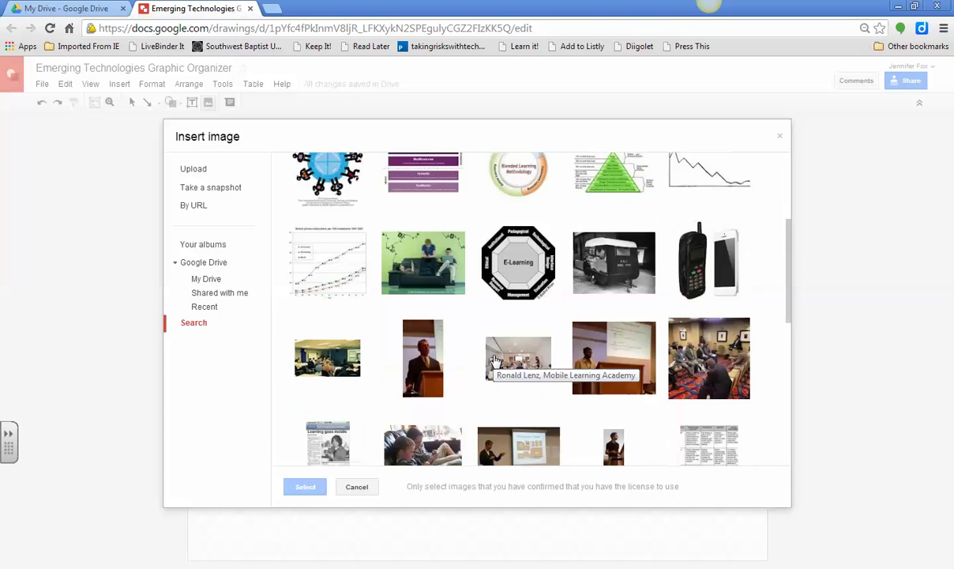
scroll(708, 237, "up", 1)
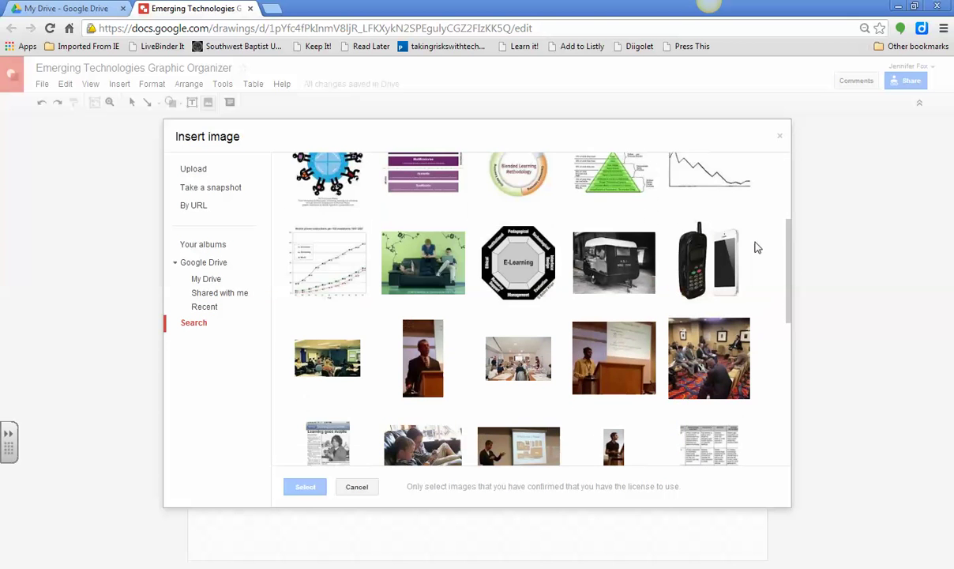
double_click(695, 251)
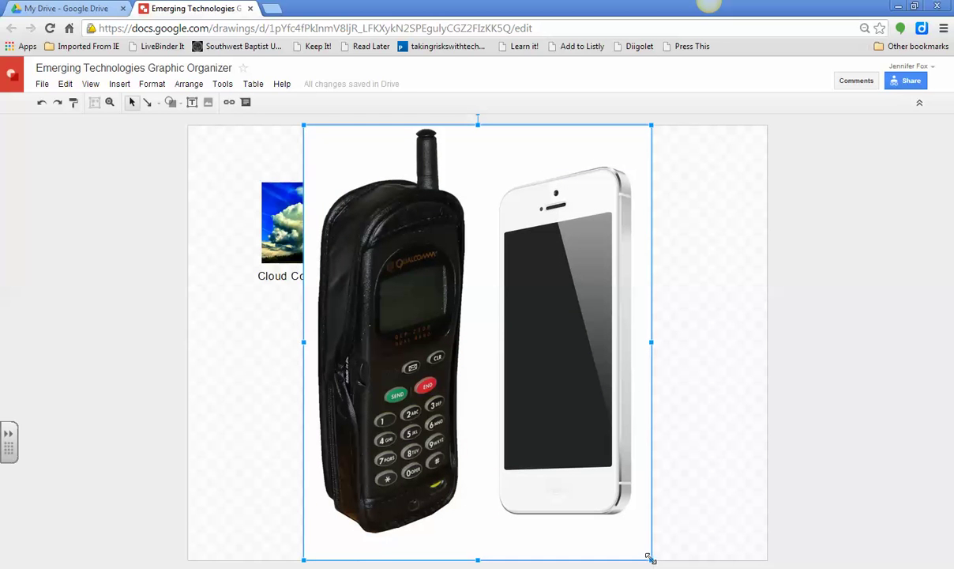
Step: Shrink the phones picture and place it above the central box
left_click_drag(649, 559, 379, 218)
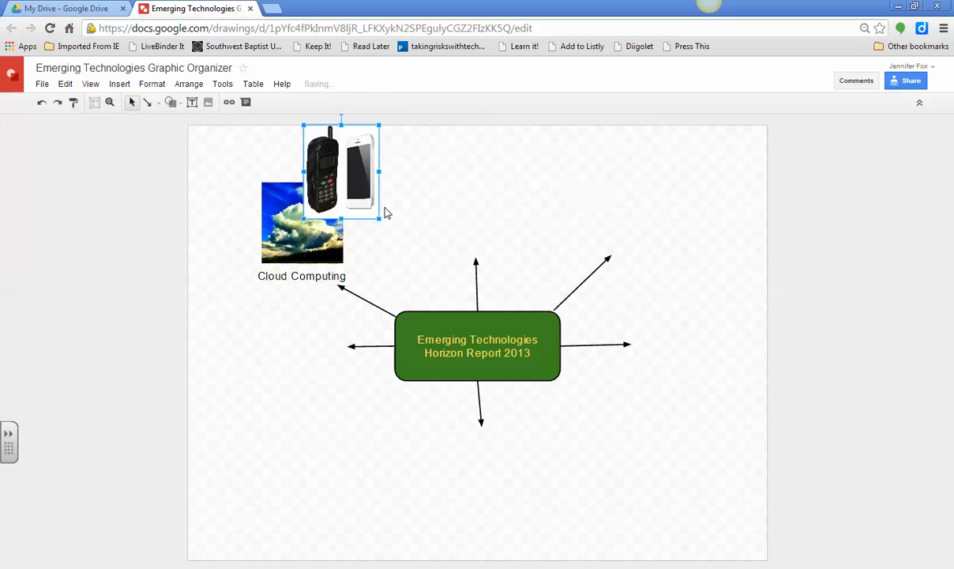
left_click_drag(485, 197, 485, 198)
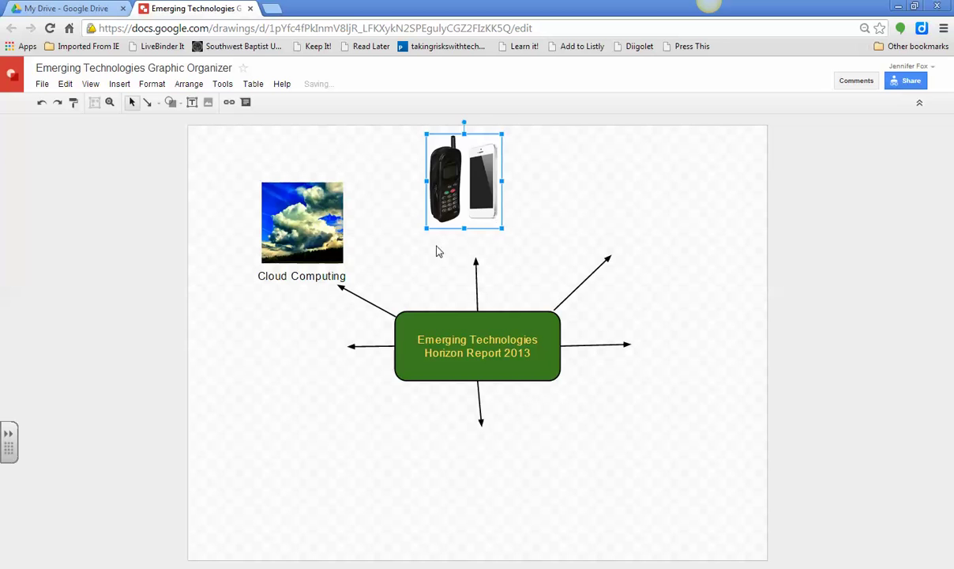
left_click(312, 174)
Step: Add a one-line 'Mobile Learning' text box below the phones picture
left_click(192, 102)
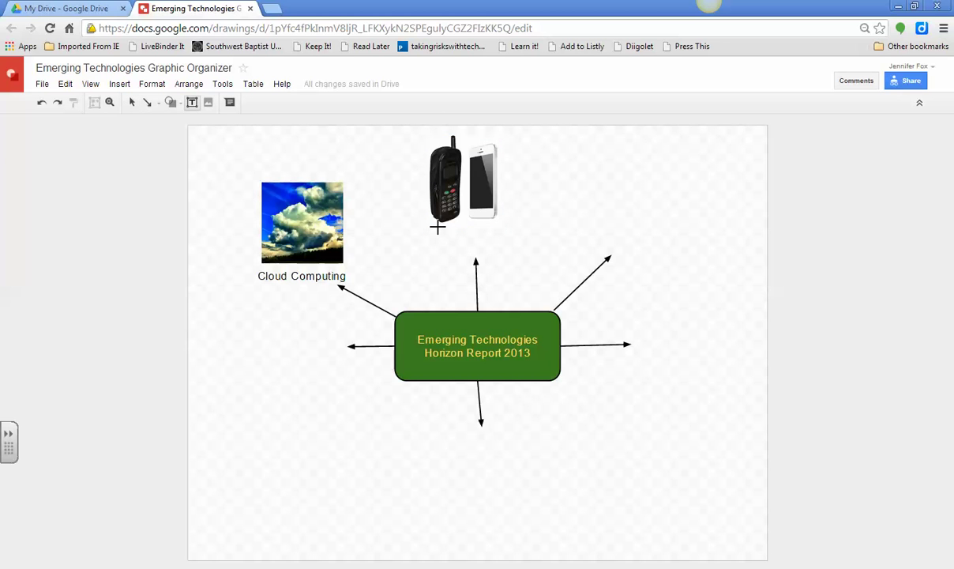
left_click_drag(437, 226, 517, 247)
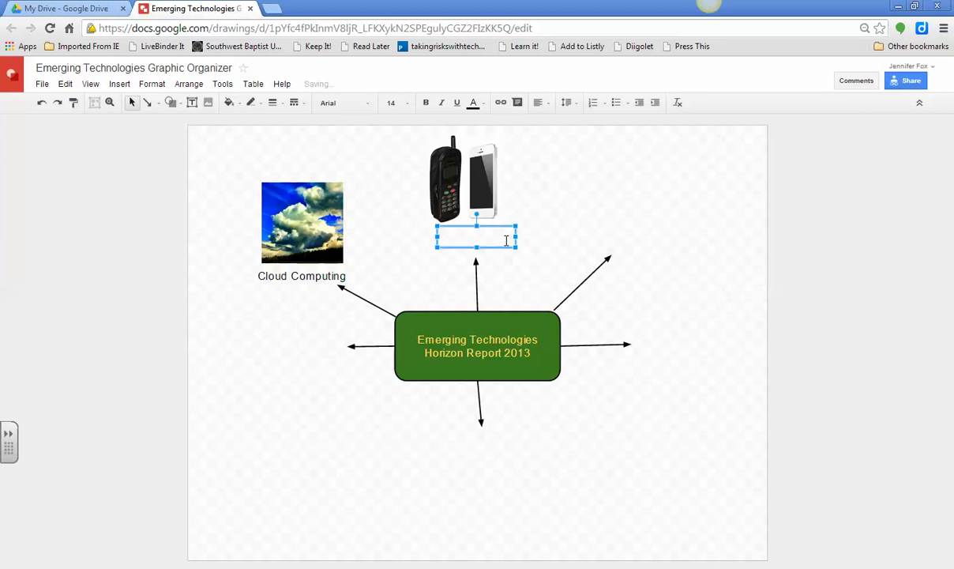
type("Mobile Learning")
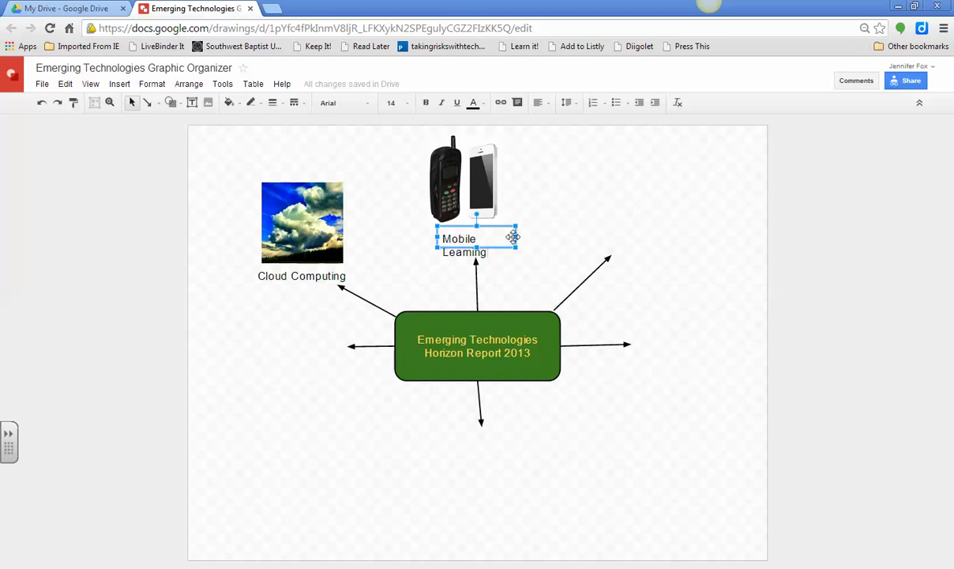
left_click_drag(516, 237, 503, 216)
Step: Group the phones picture with its caption and nudge the group slightly right and down
left_click(554, 228)
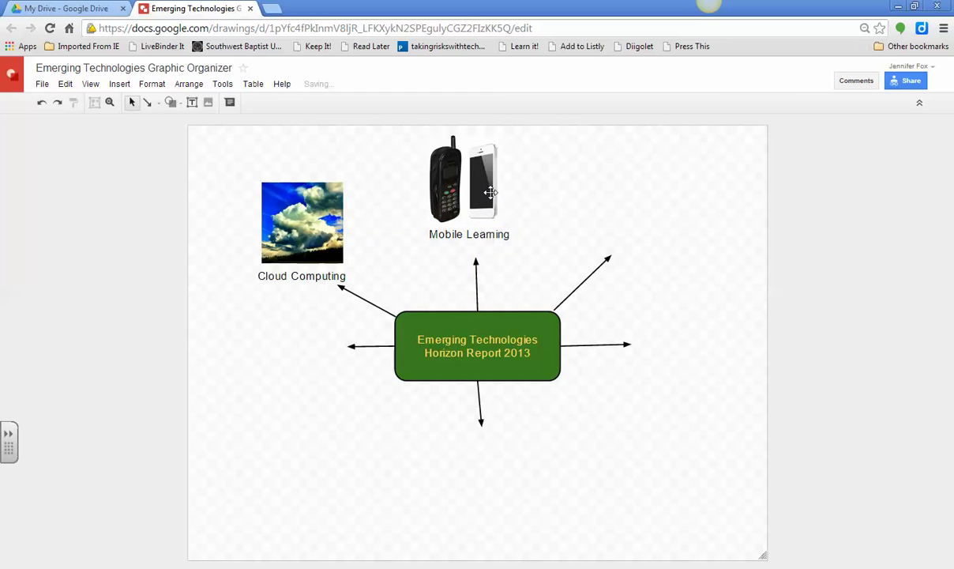
left_click(458, 176)
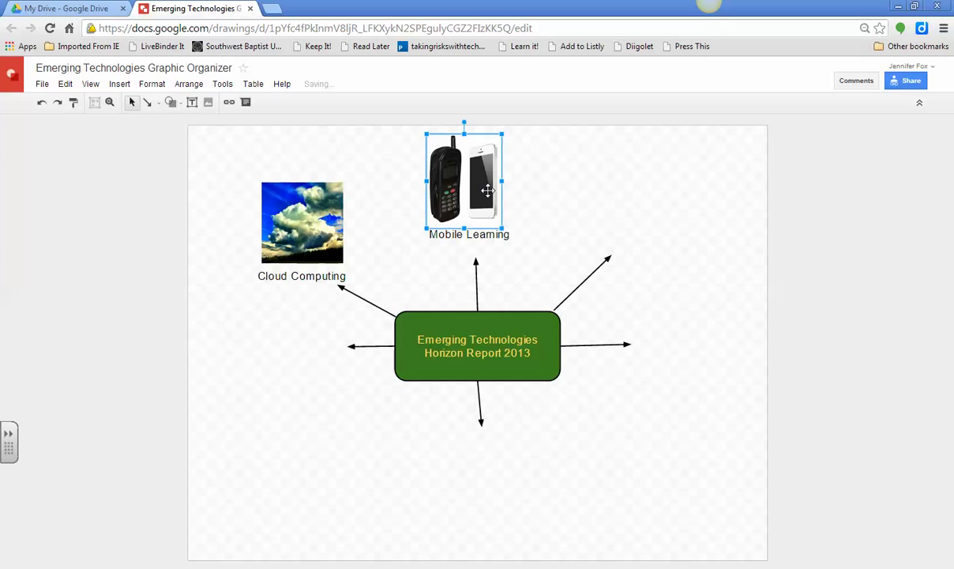
left_click(487, 236, "shift")
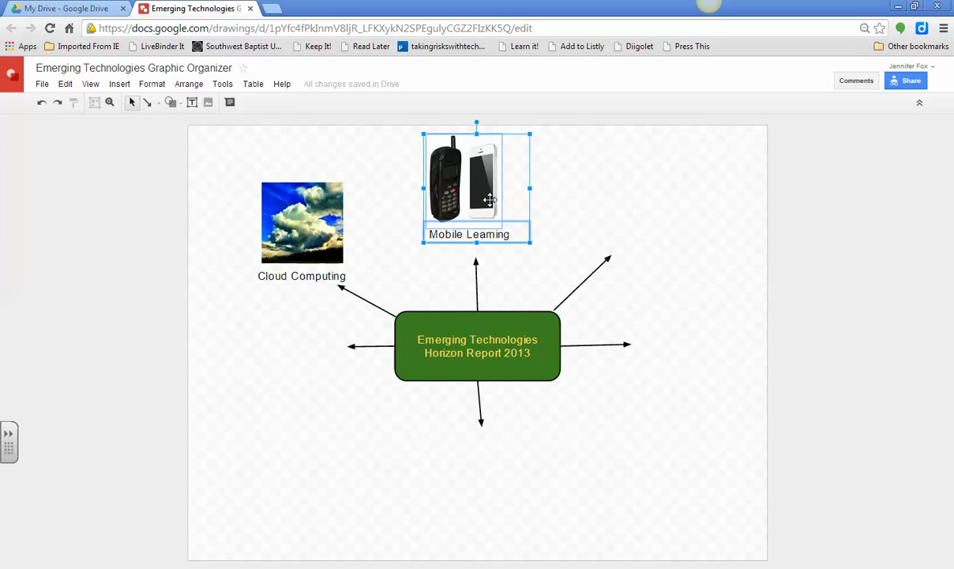
right_click(489, 200)
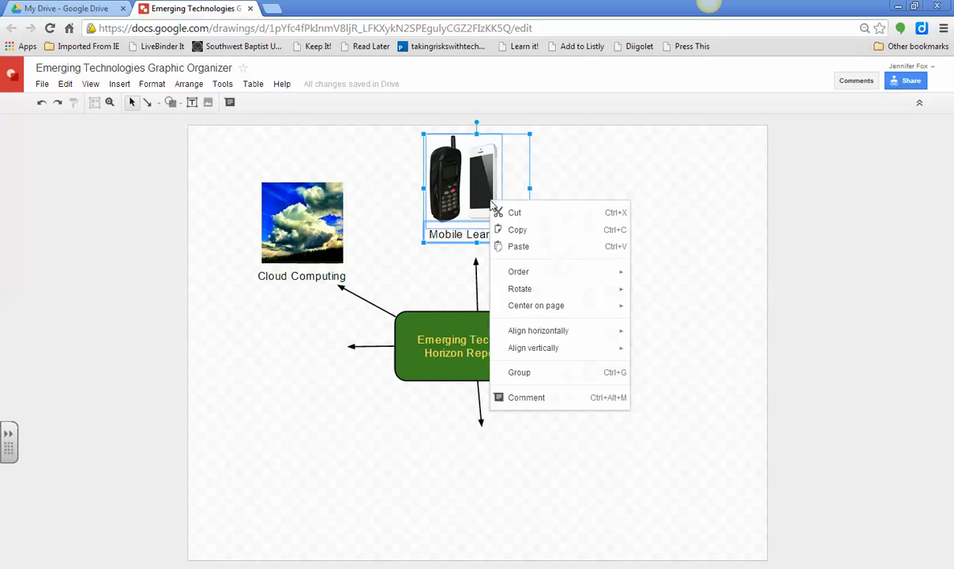
left_click(538, 373)
left_click(536, 208)
mouse_move(491, 193)
left_mouse_down()
mouse_move(499, 218)
mouse_move(487, 191)
left_mouse_up()
left_click(534, 199)
Step: Make the arrow pointing up to Mobile Learning red
left_click(477, 287)
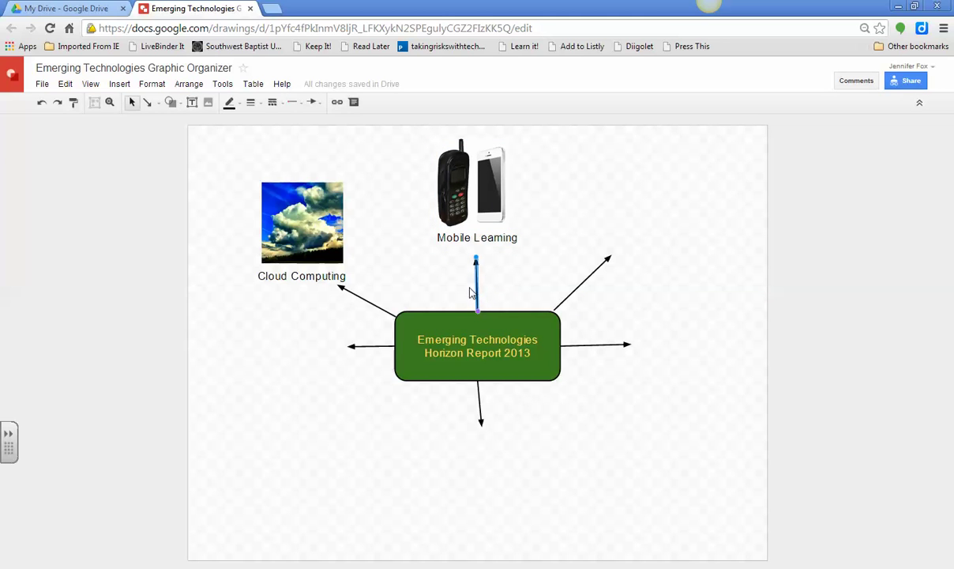
left_click(303, 108)
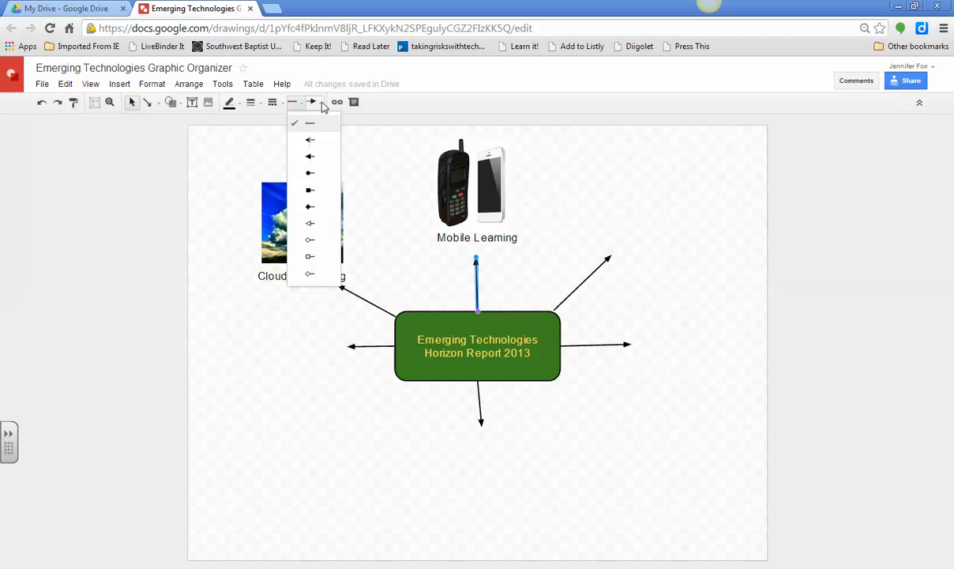
left_click(321, 105)
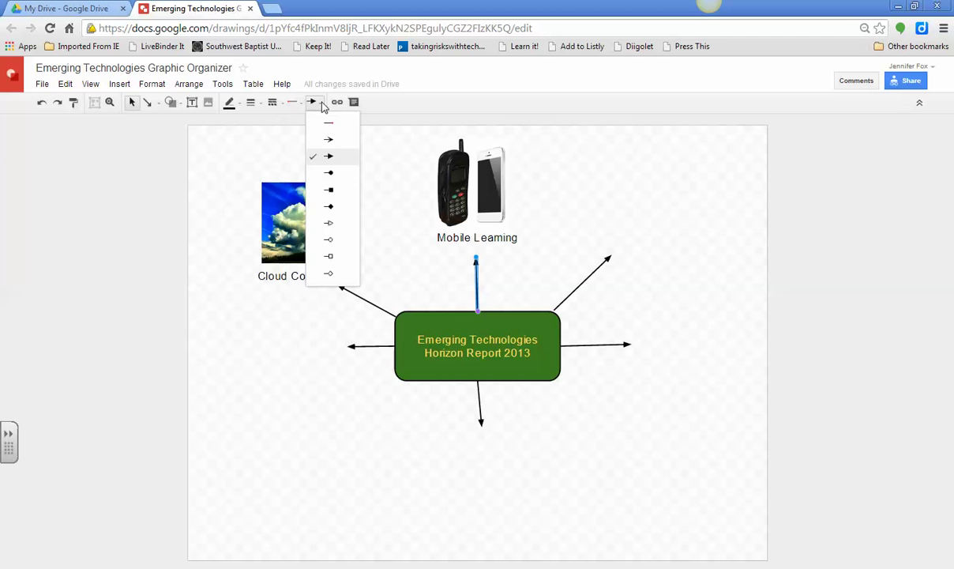
left_click(230, 103)
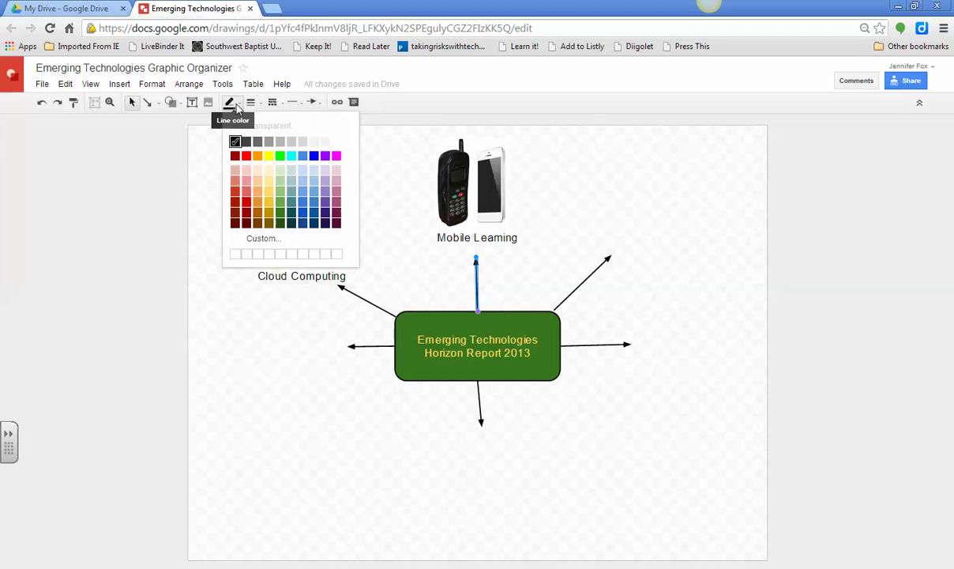
left_click(246, 203)
left_click(443, 273)
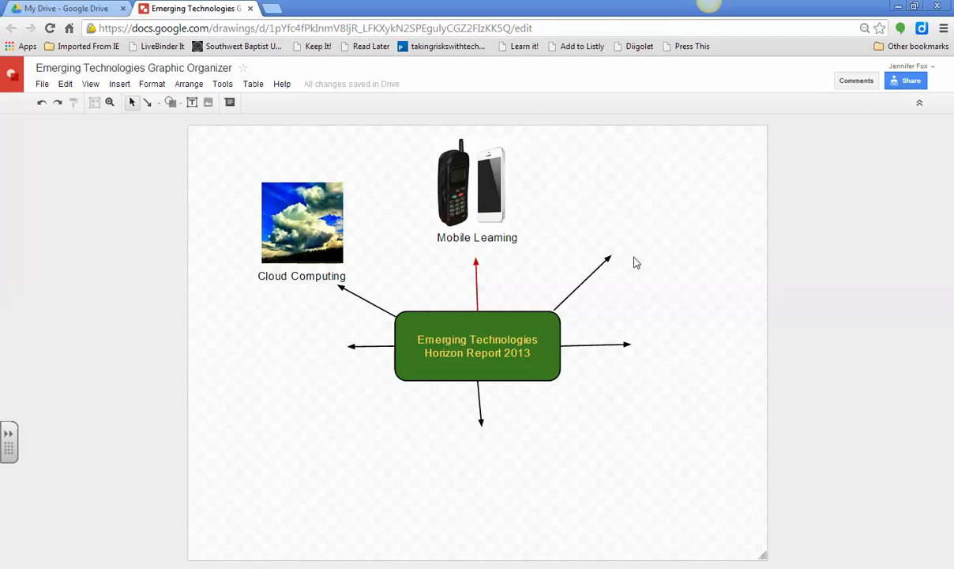
Step: Glance at the Horizon Report PDF and return to the graphic organizer drawing
key("alt+Tab")
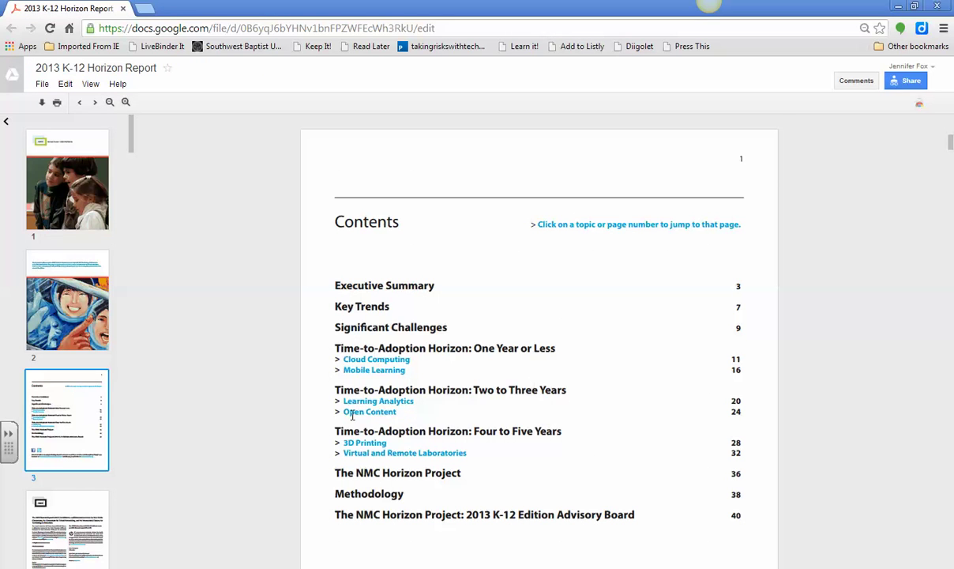
key("alt+Tab")
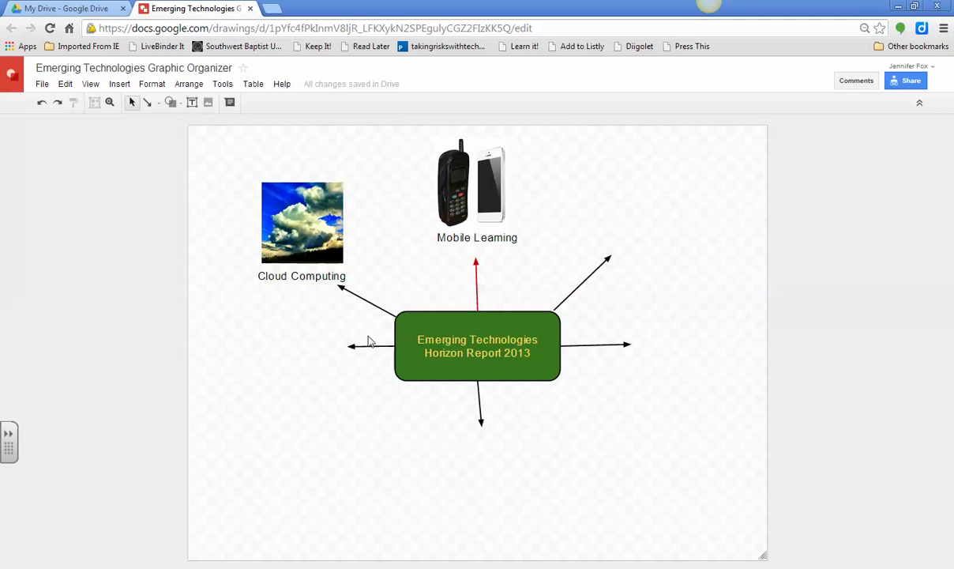
mouse_move(394, 90)
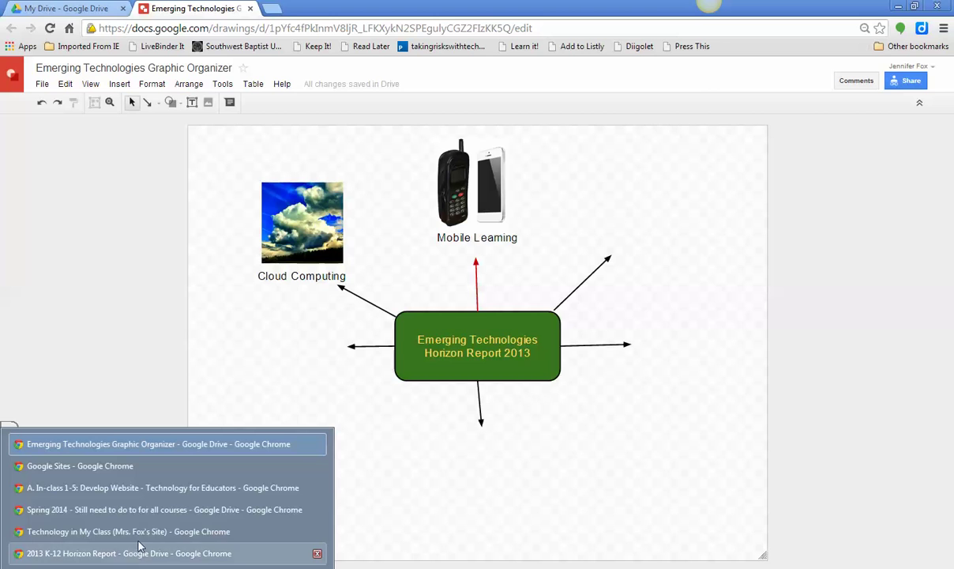
Step: Open Technology in My Class for editing with the cursor below the Emerging Technologies paragraph
left_click(142, 531)
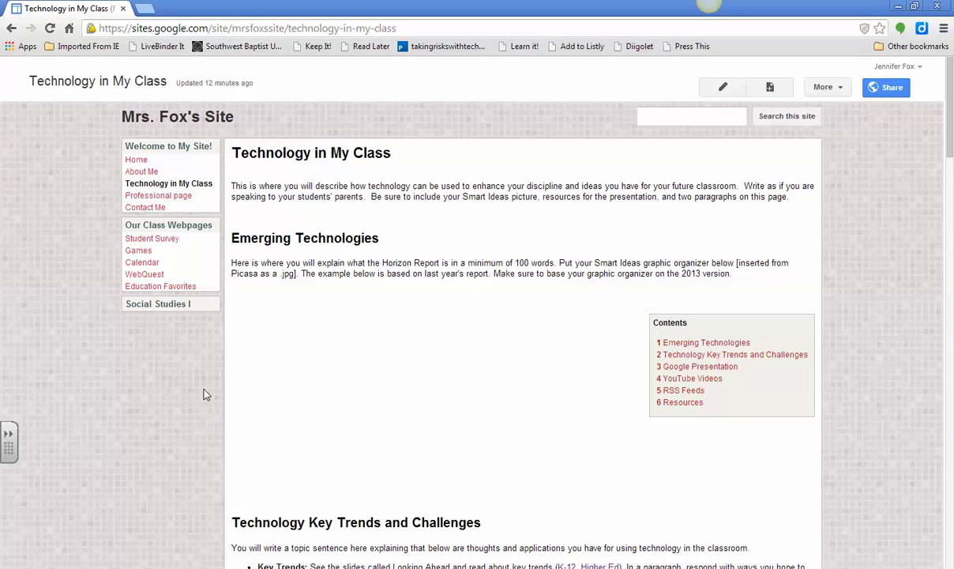
left_click(723, 89)
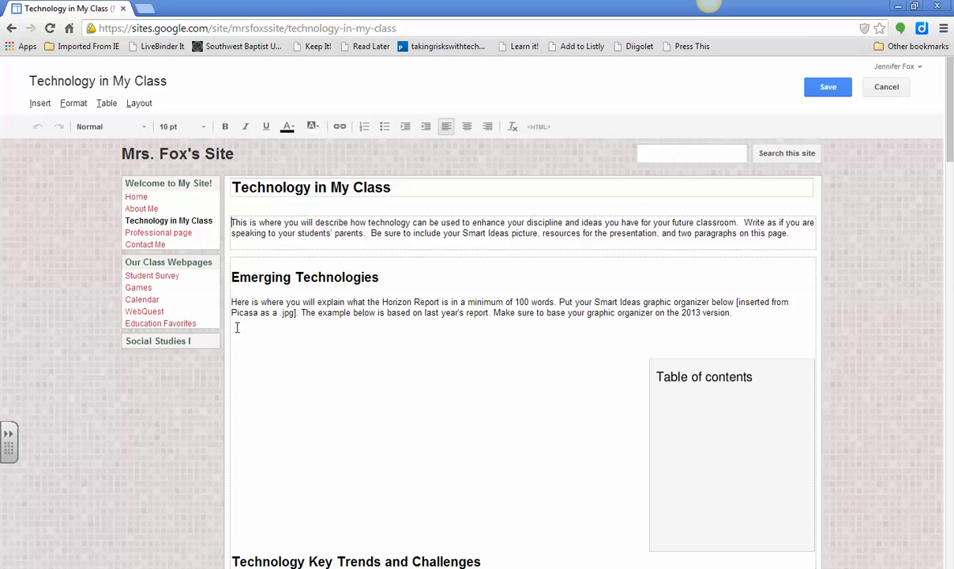
left_click(233, 325)
Step: Choose to insert a Drive drawing from the Insert menu
left_click(41, 103)
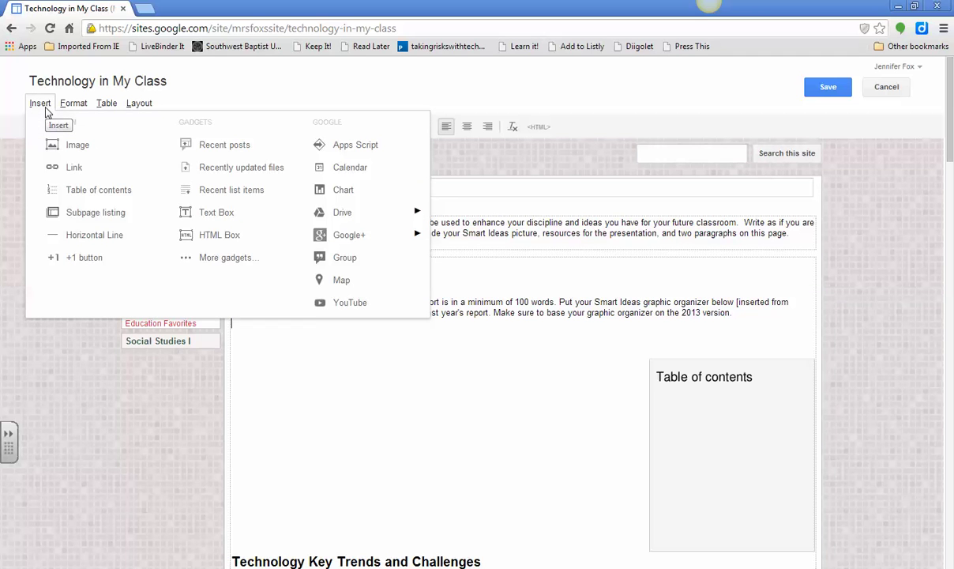
mouse_move(362, 213)
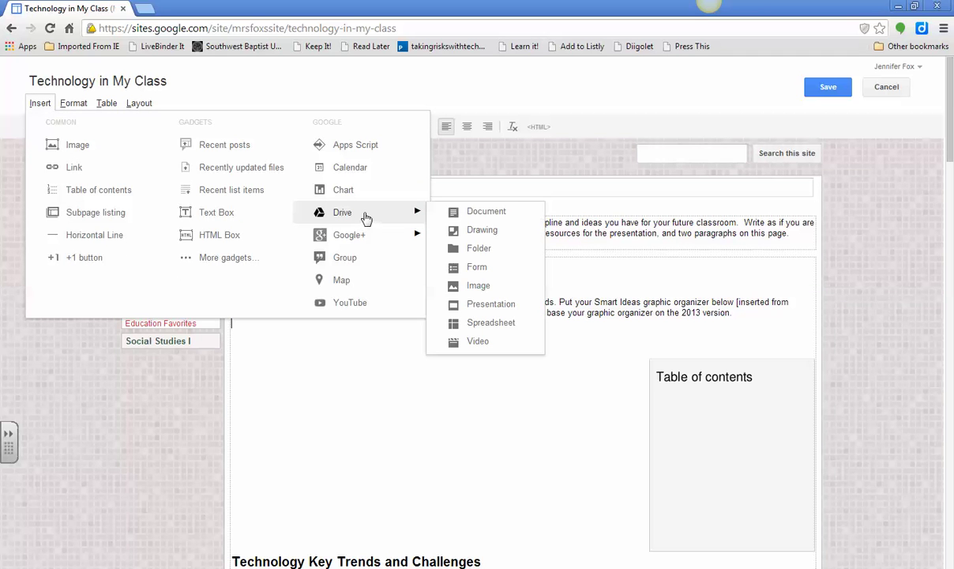
left_click(483, 232)
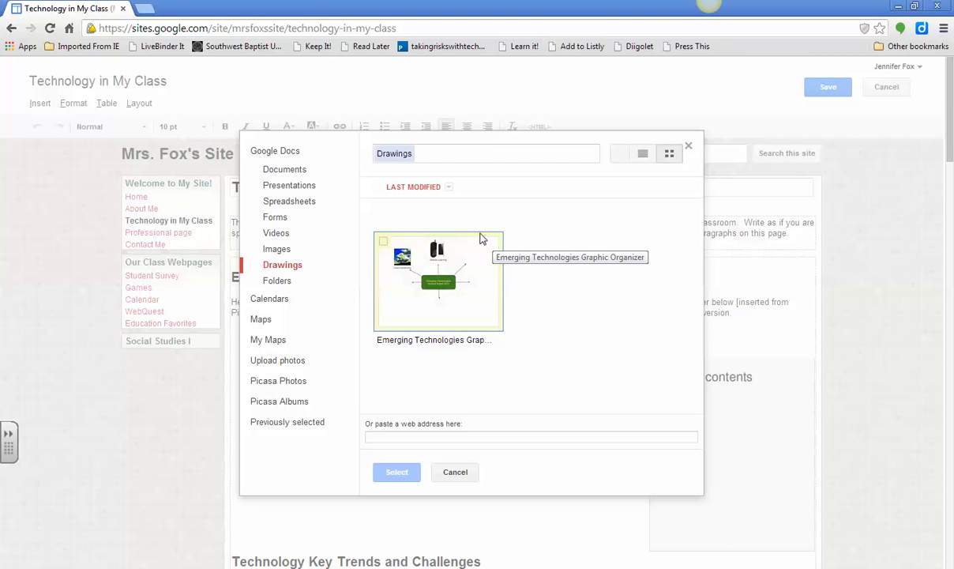
Step: Embed the Emerging Technologies Graphic Organizer drawing with border and title at 400 by 300
double_click(420, 292)
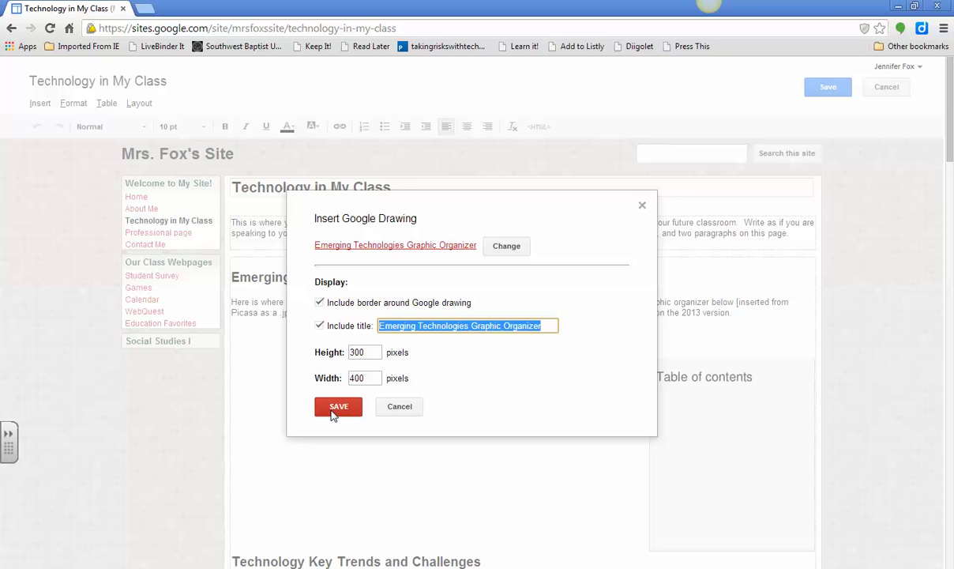
left_click(338, 407)
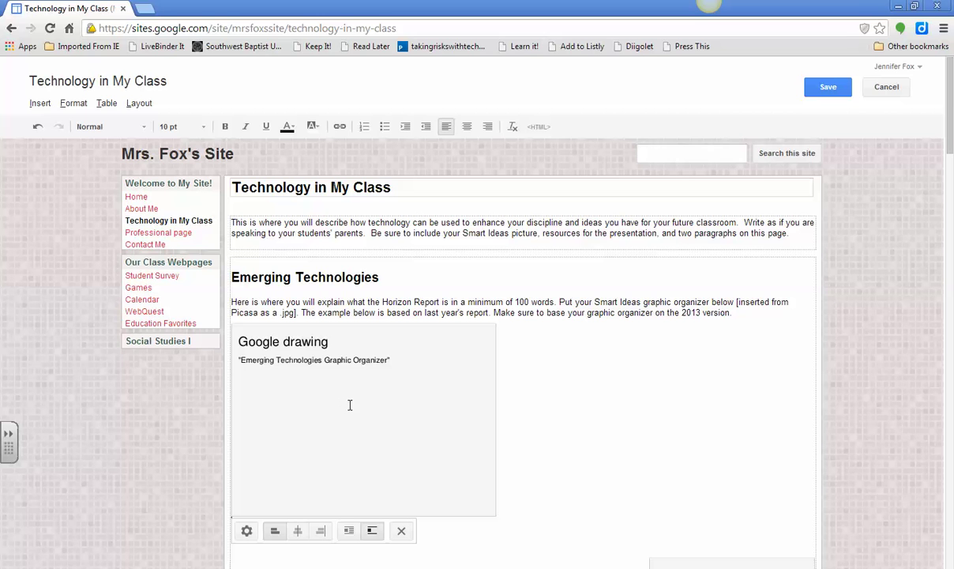
Step: Turn on text wrap for the embedded drawing and save the Technology in My Class page
left_click(352, 535)
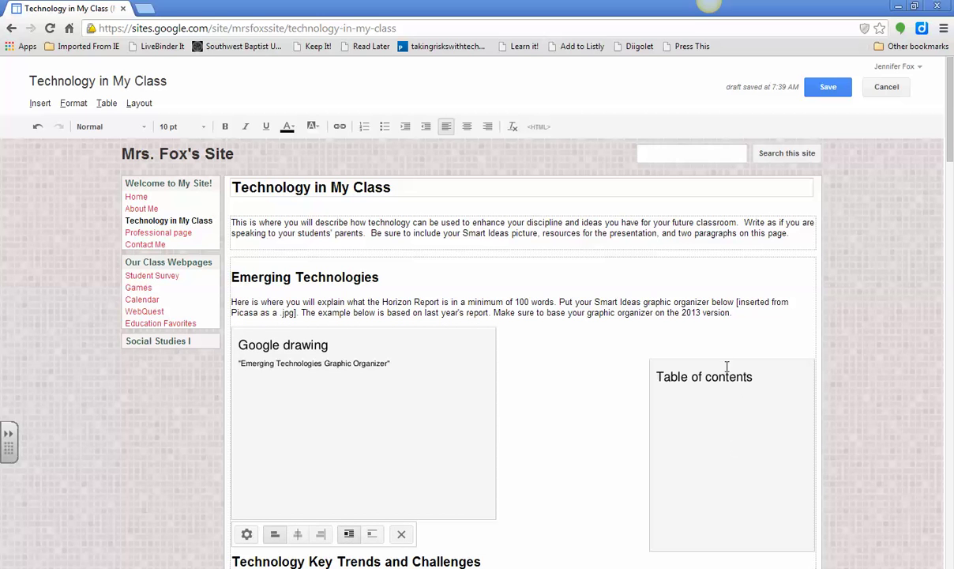
left_click(672, 390)
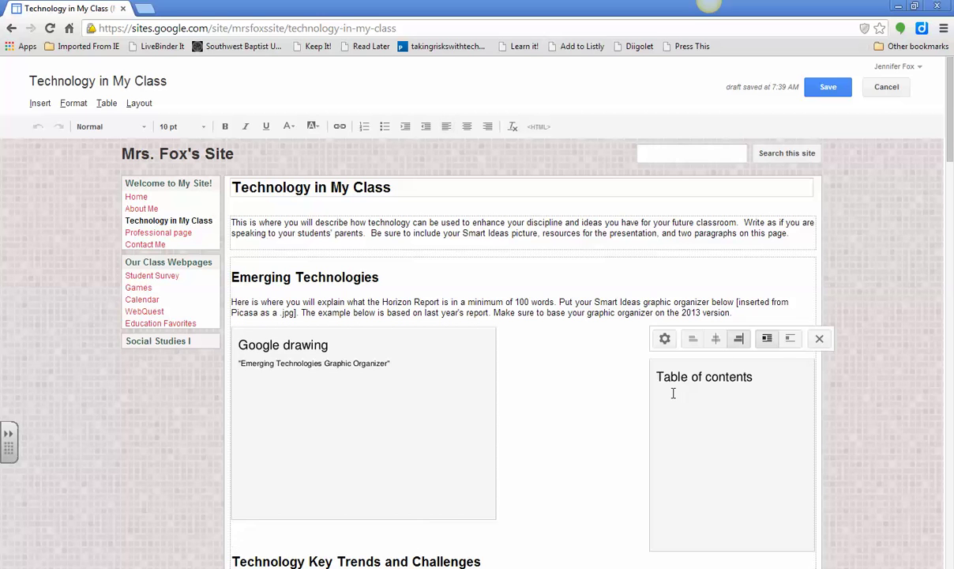
left_click(602, 365)
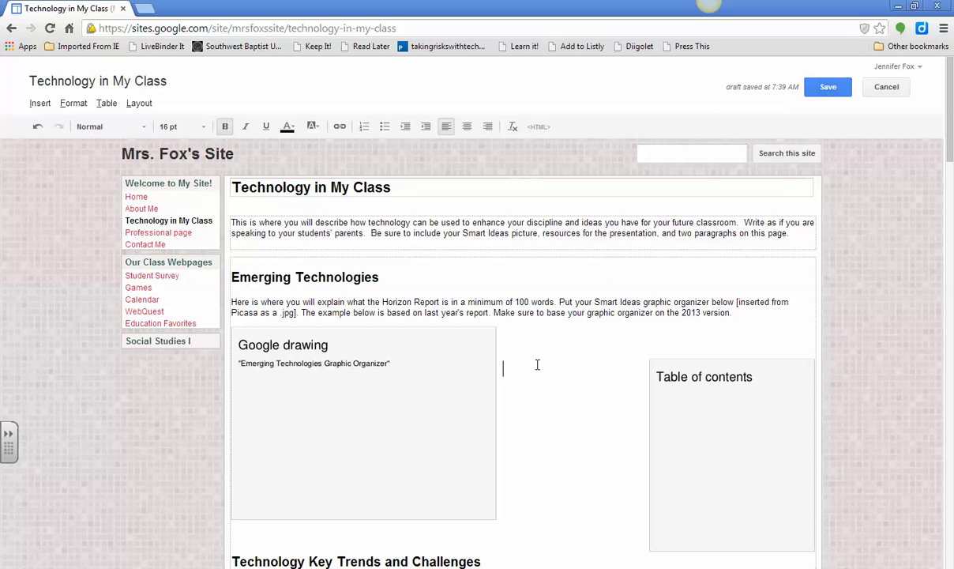
left_click(827, 87)
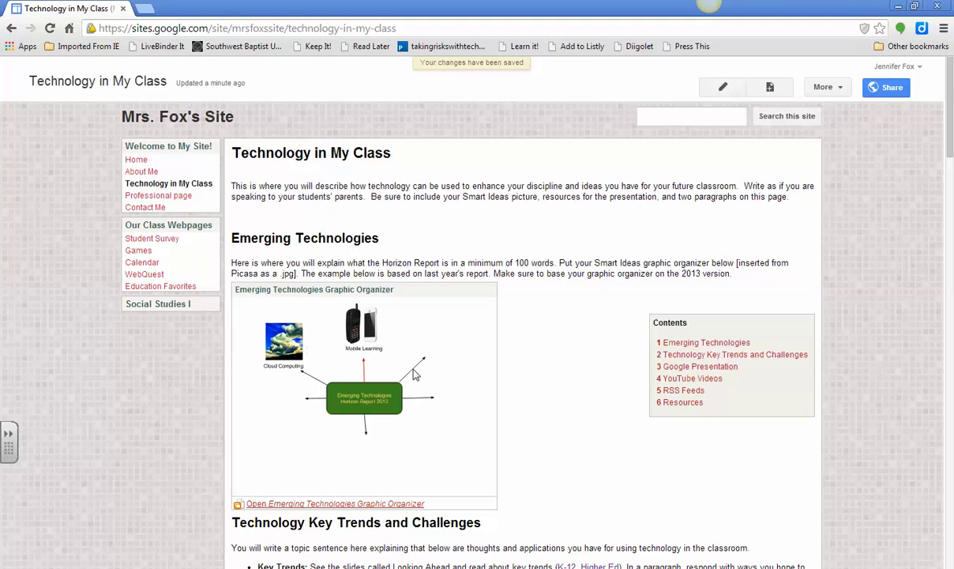
scroll(529, 414, "down", 2)
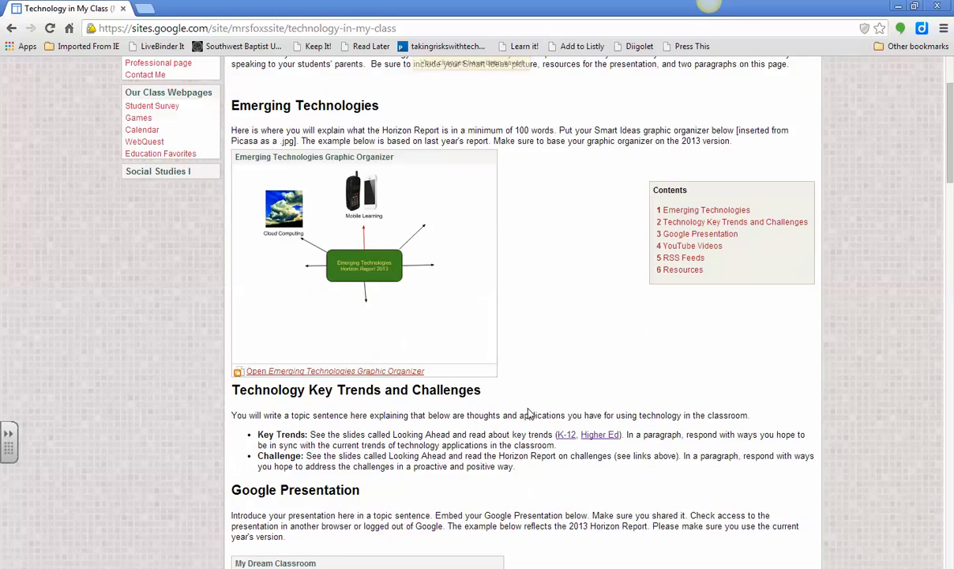
scroll(530, 414, "up", 2)
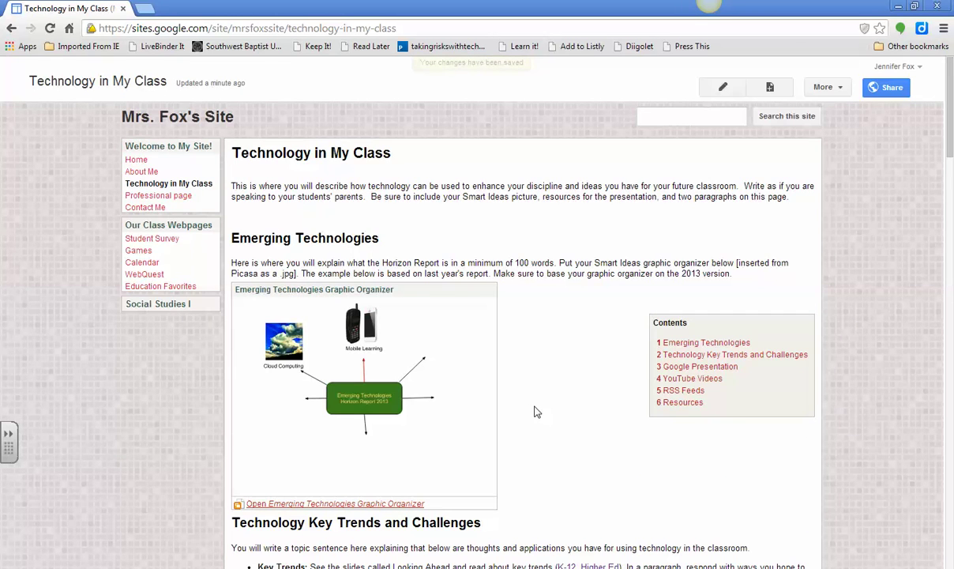